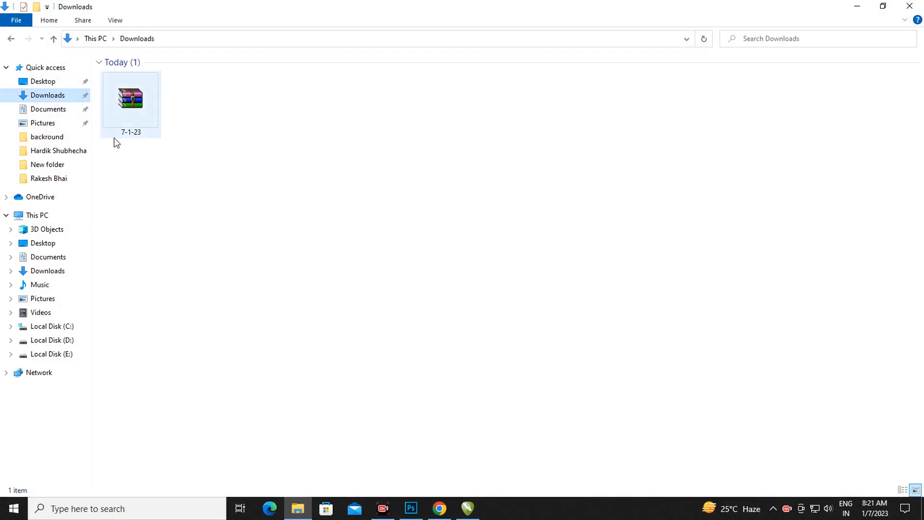
Extract the 7-1-23 archive into the Downloads folder, entering the archive password
click(128, 99)
right_click(126, 95)
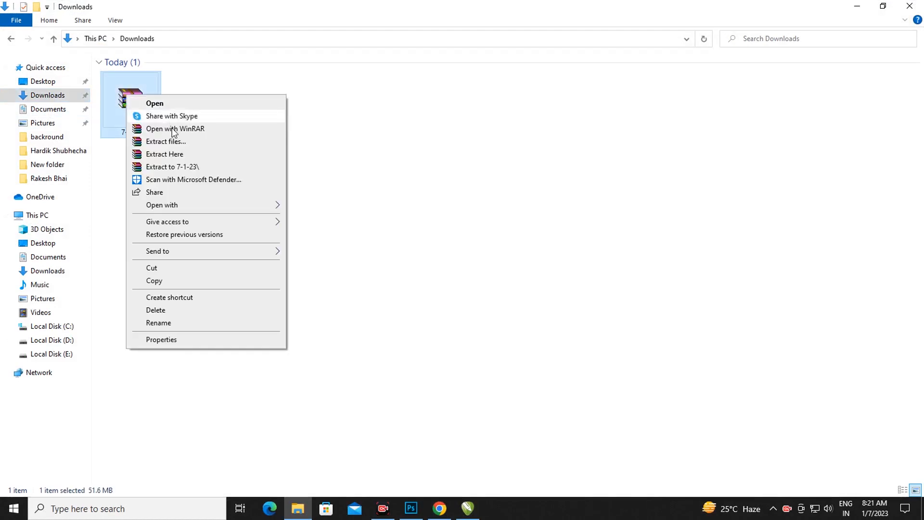
click(179, 155)
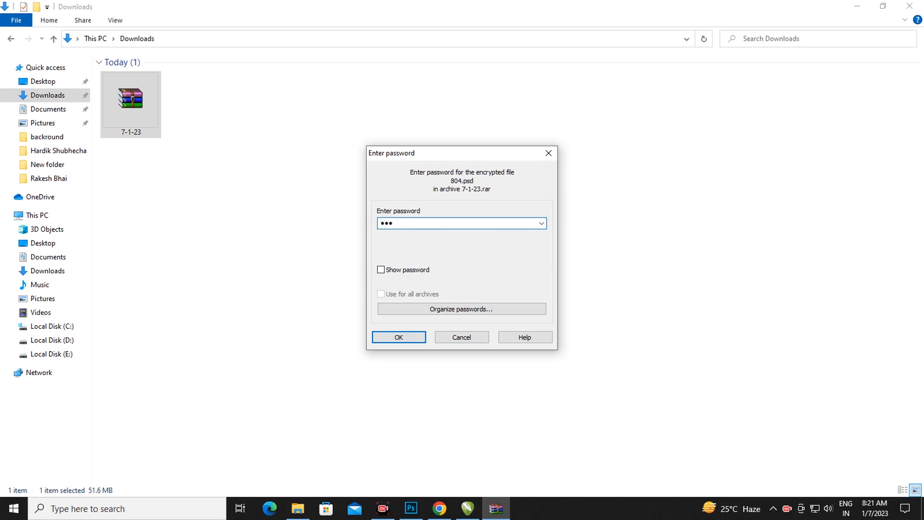
text(••••••)
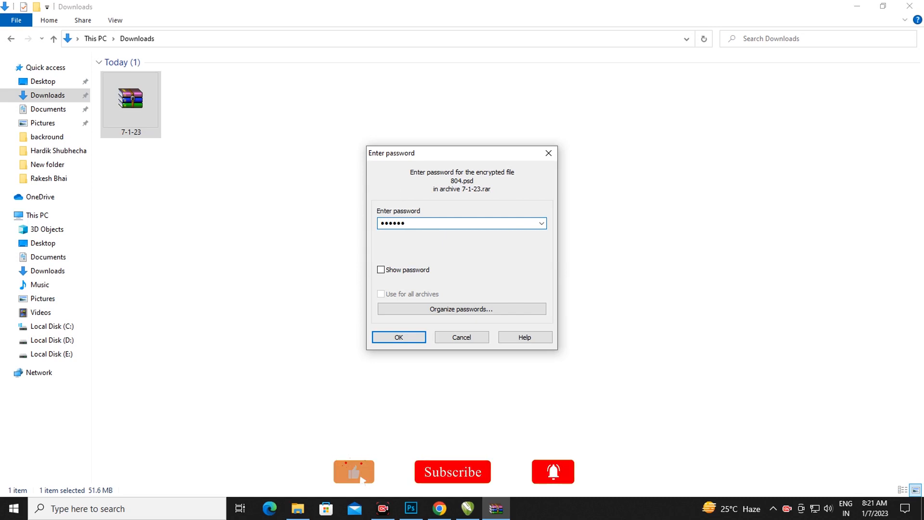
text(••••)
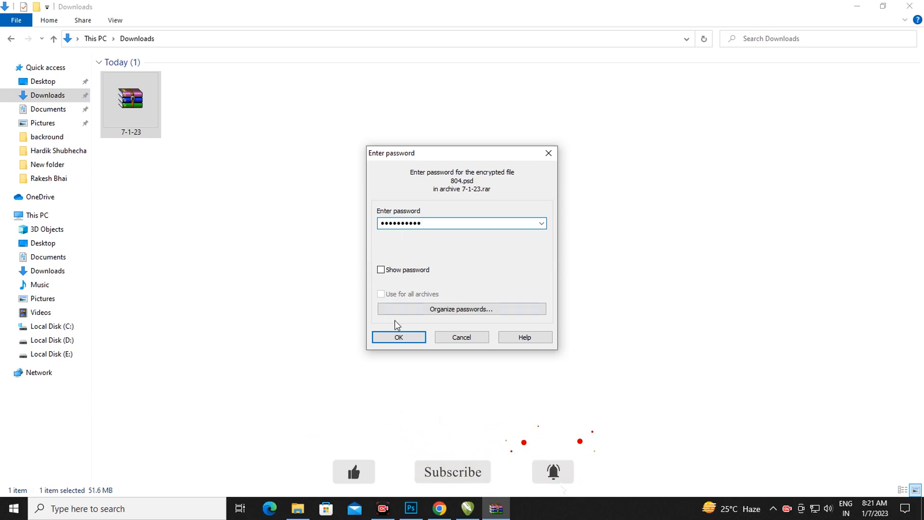
click(402, 337)
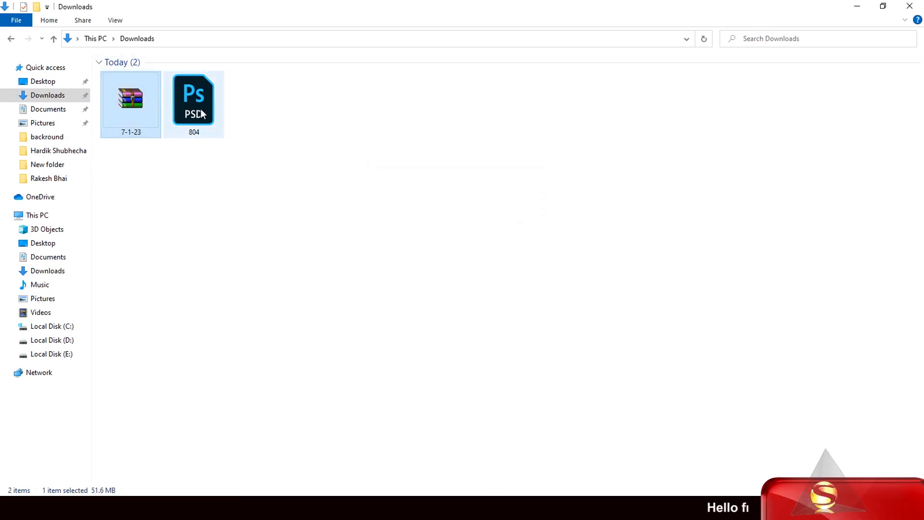
Open 804.psd in Photoshop and open the contents of the "Click hare your name" smart object in the GOLDEN group
drag(201, 109, 413, 304)
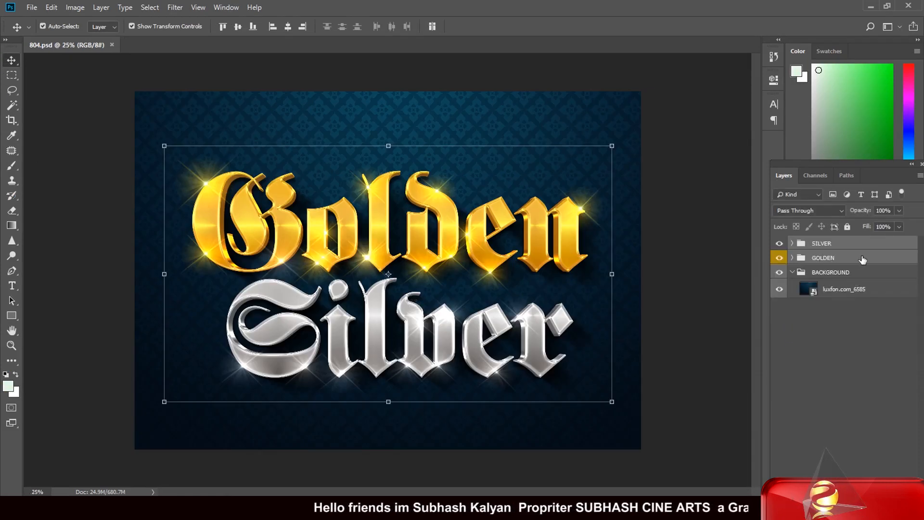
click(792, 258)
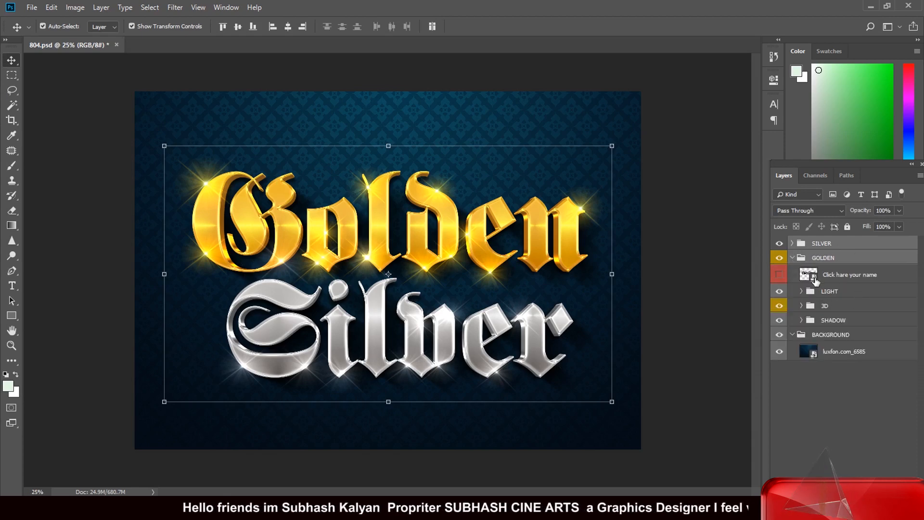
double_click(813, 281)
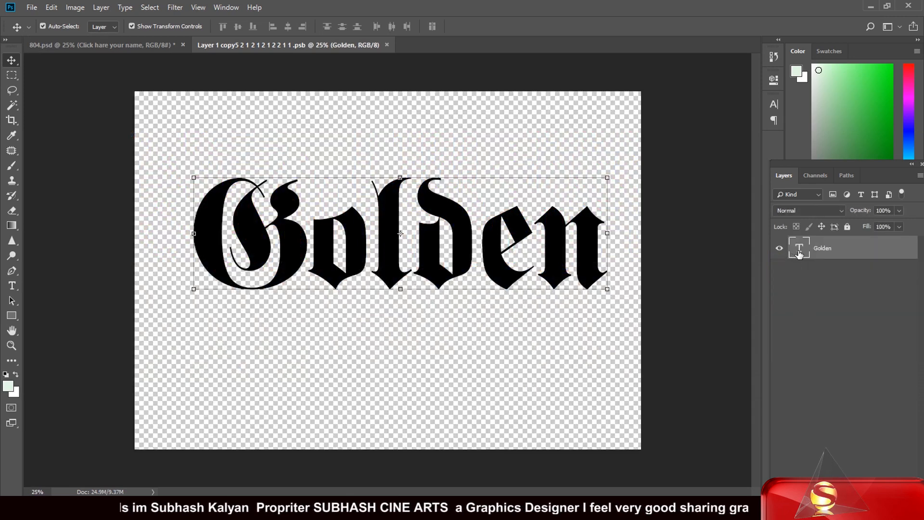
Replace the word "Golden" in the smart object's text layer with the designer's first name
double_click(799, 254)
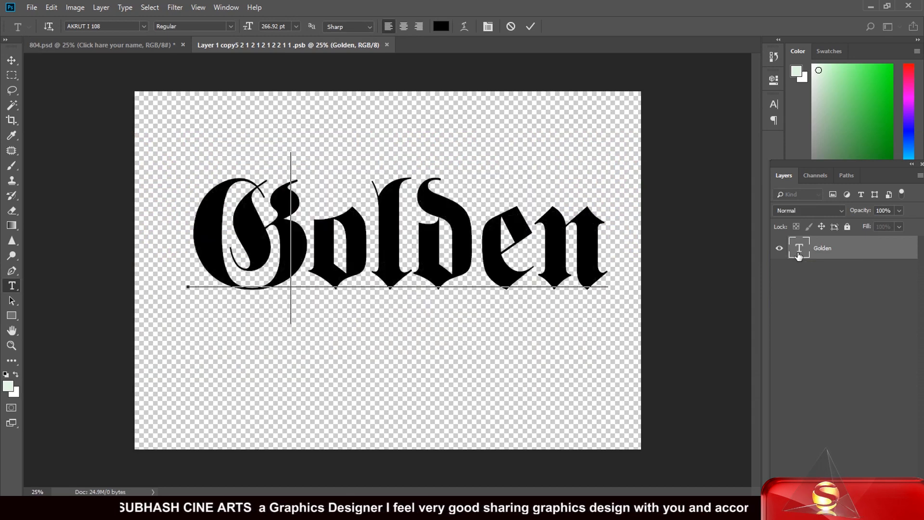
text(Subhash)
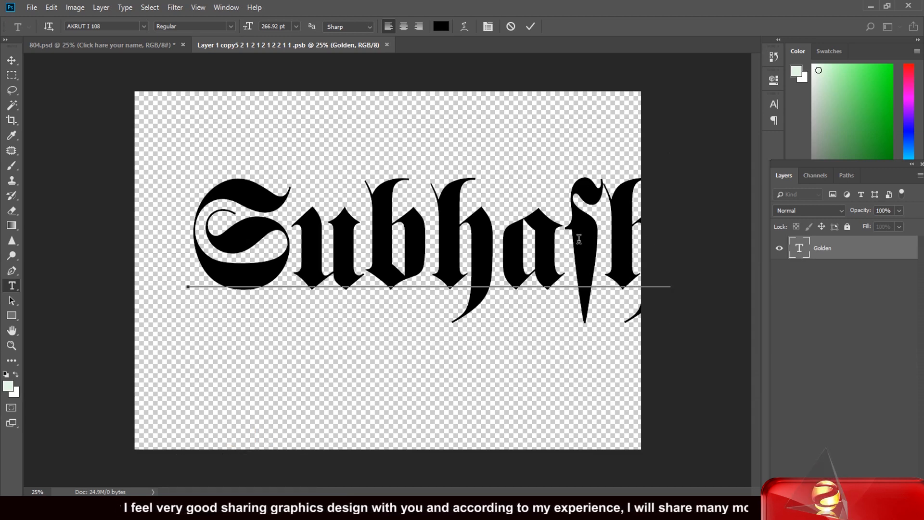
click(11, 60)
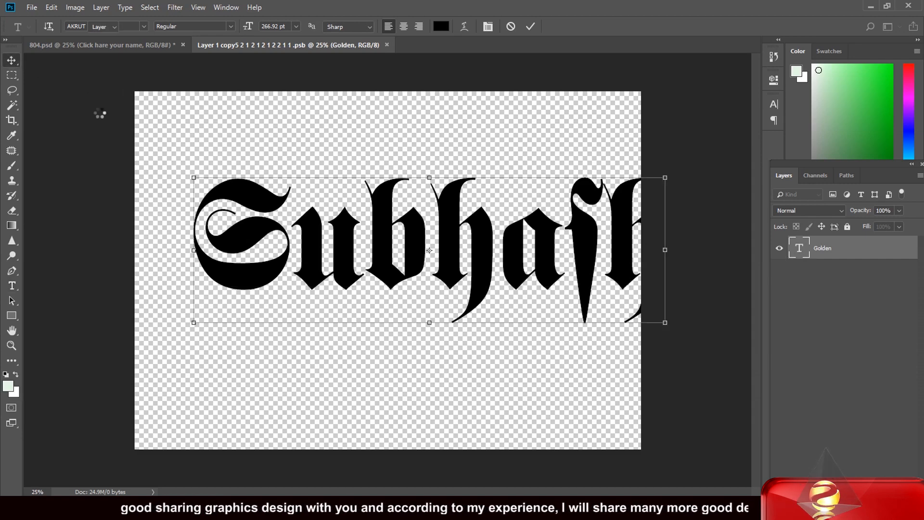
Scale the name text to about 88% width and 86% height so it fits the canvas, and apply the transformation
drag(667, 322, 614, 299)
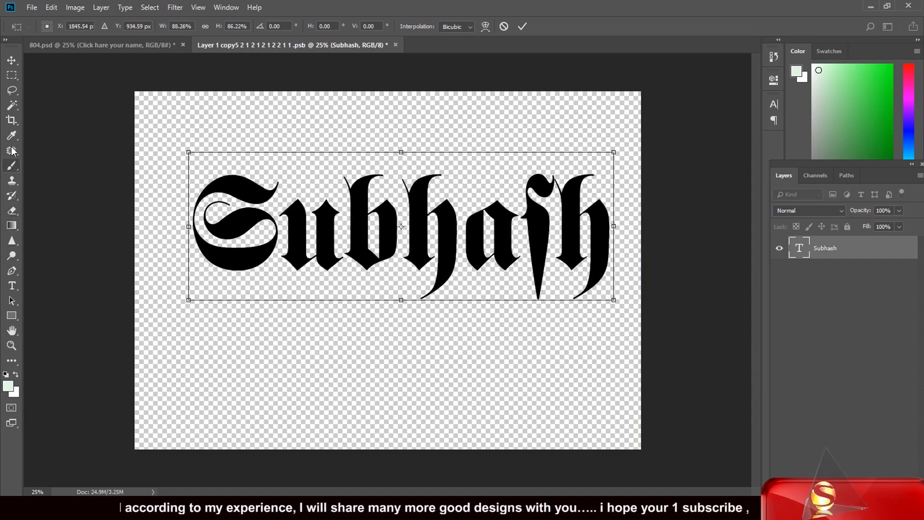
click(12, 286)
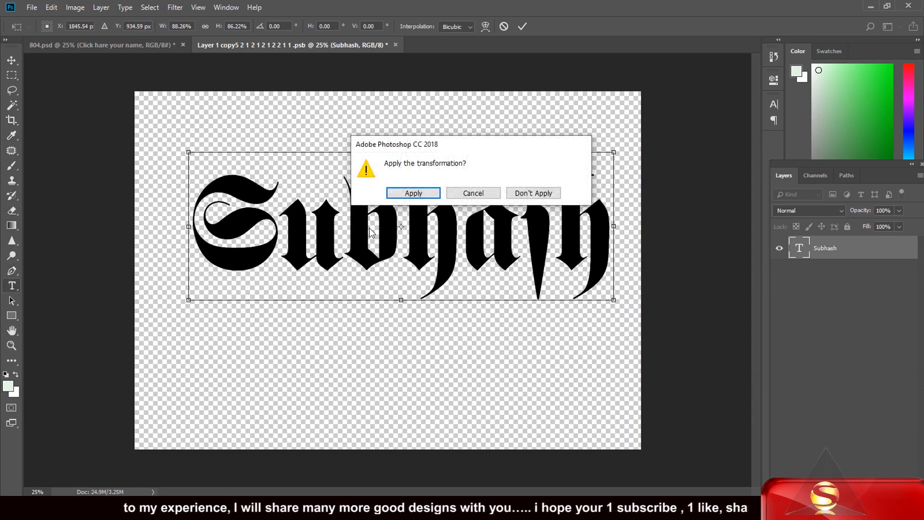
click(398, 192)
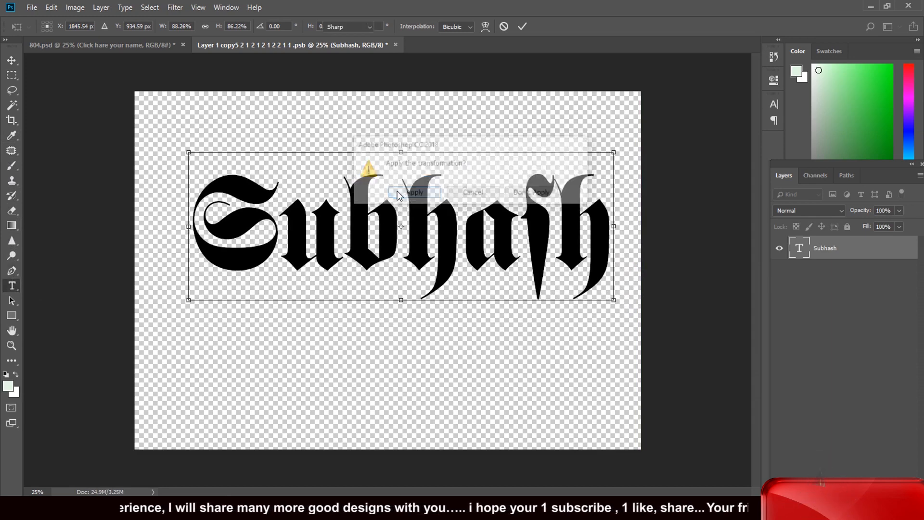
Retype the last two letters of the name and nudge the text slightly down and to the left
click(615, 250)
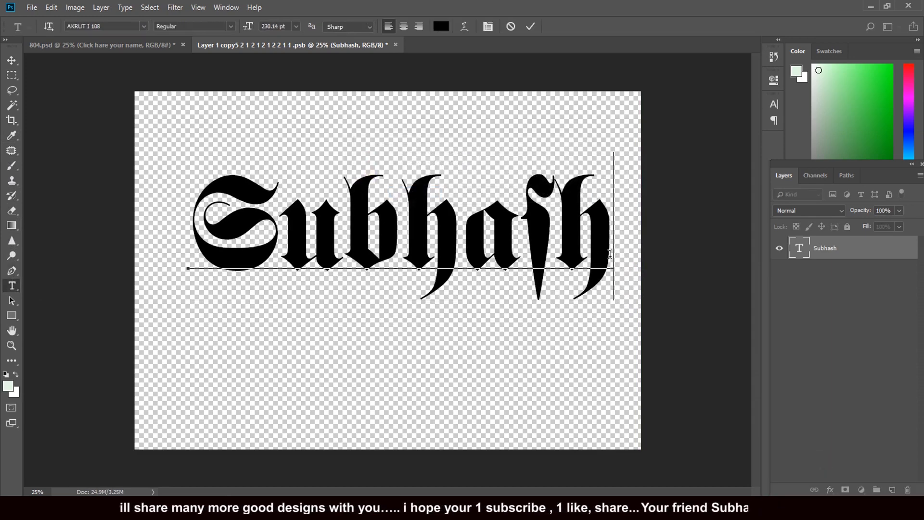
key(BackSpace)
key(BackSpace)
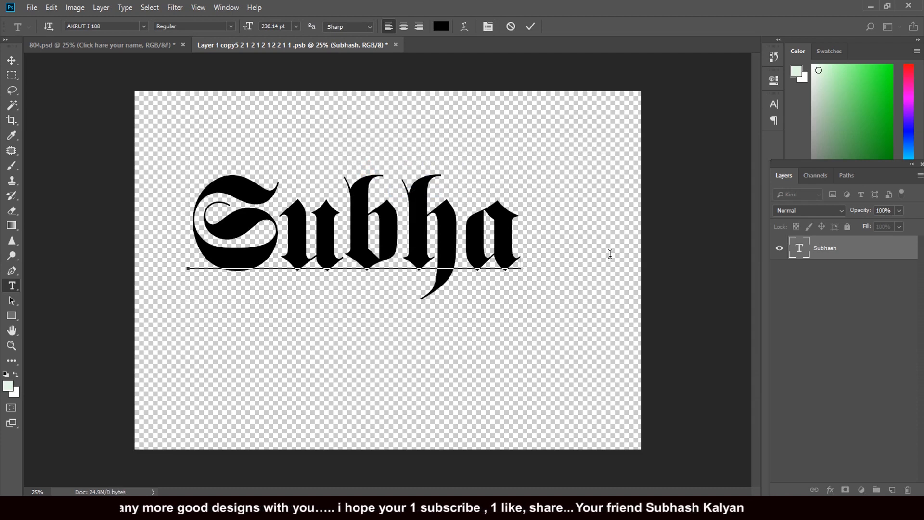
text(sh)
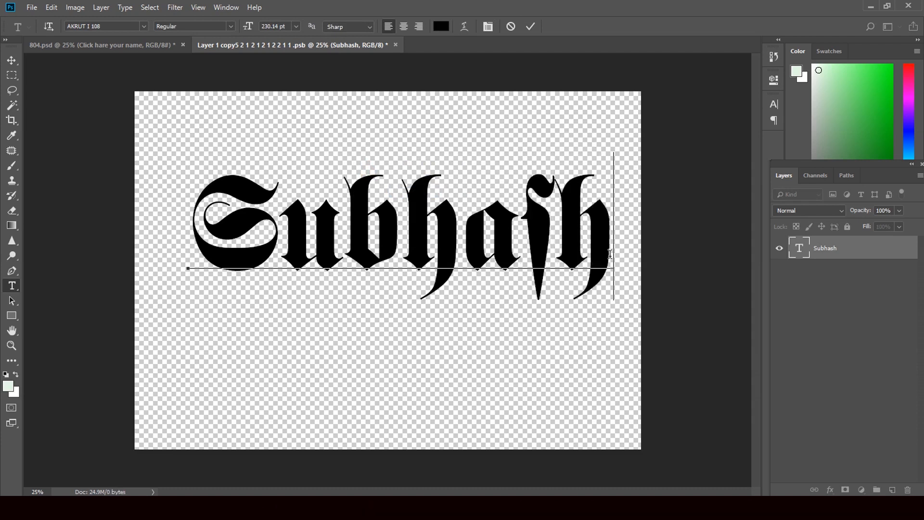
click(12, 60)
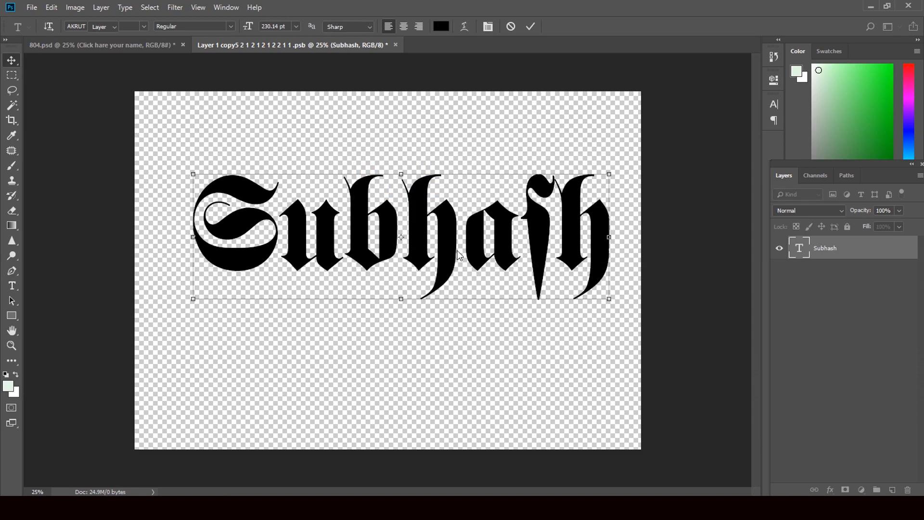
drag(451, 243, 447, 246)
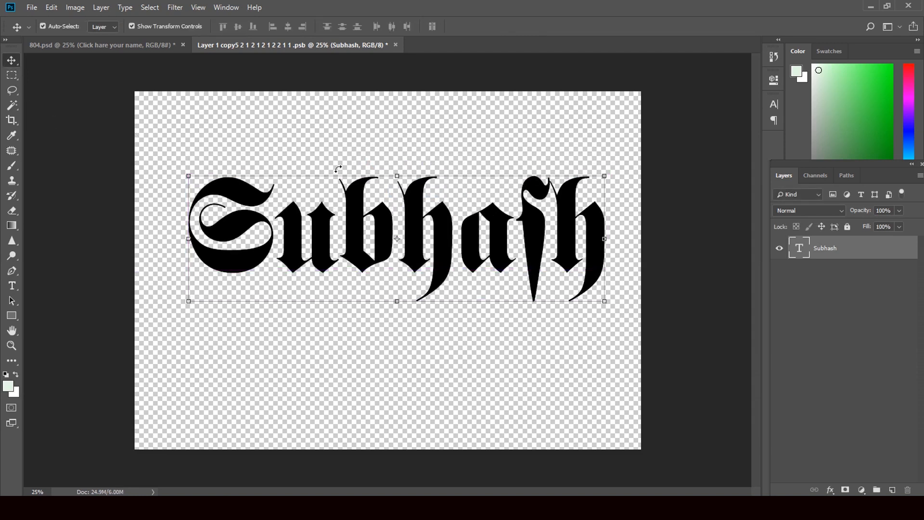
Change the font of the name text to Agreloy
click(12, 286)
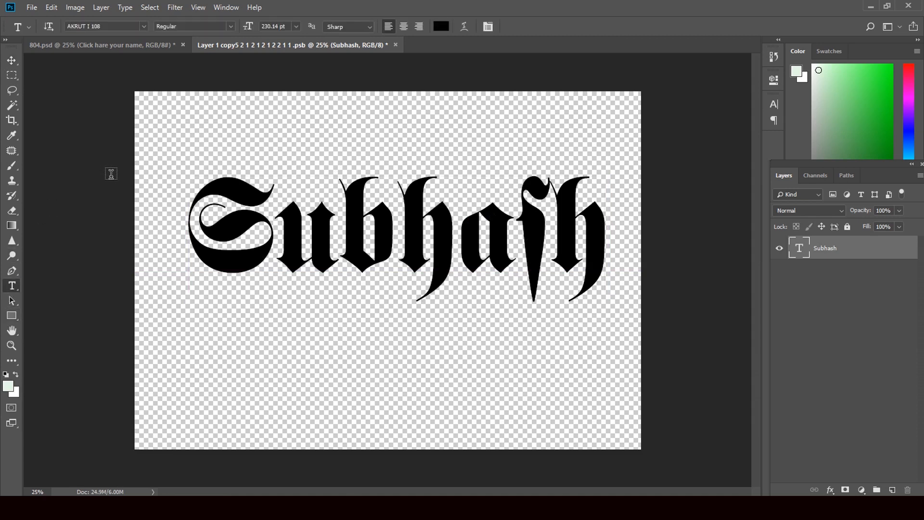
click(143, 26)
click(143, 26)
click(143, 26)
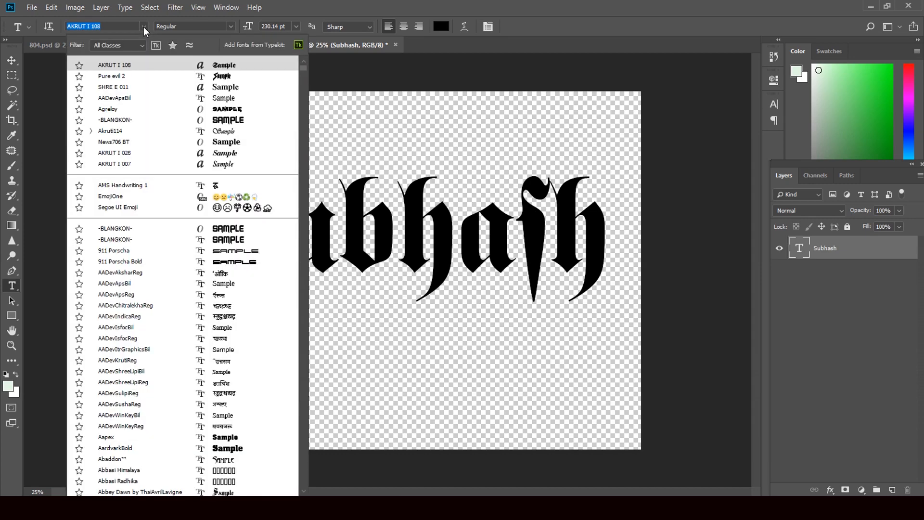
click(226, 110)
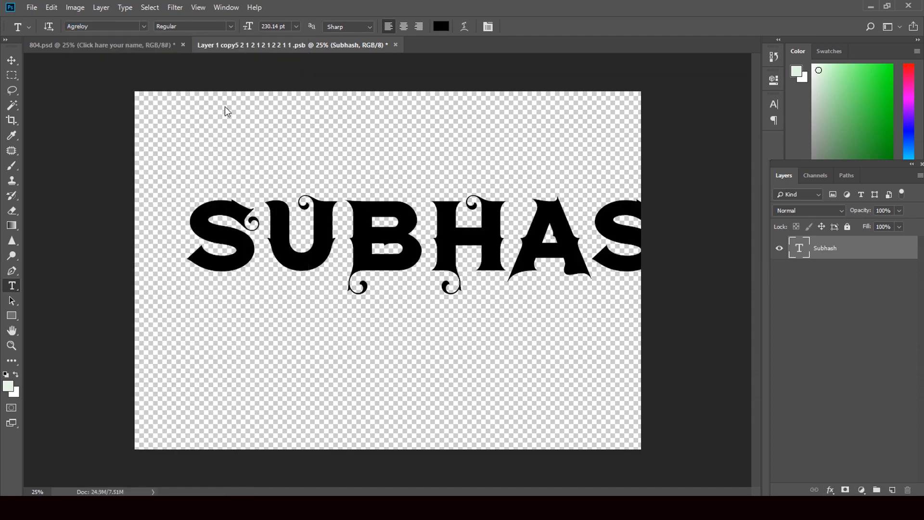
Scale the name text to about 85% width and 81% height, position it inside the canvas, and apply the transformation
click(13, 62)
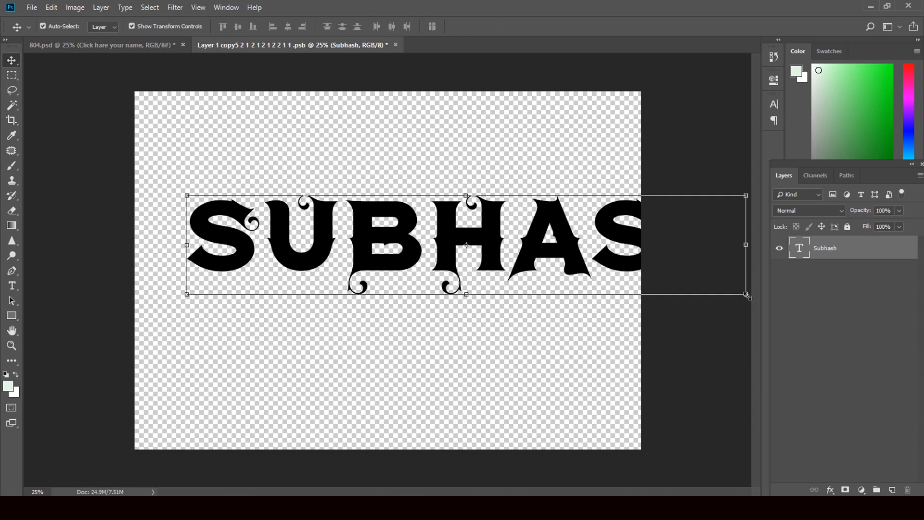
drag(746, 295, 572, 269)
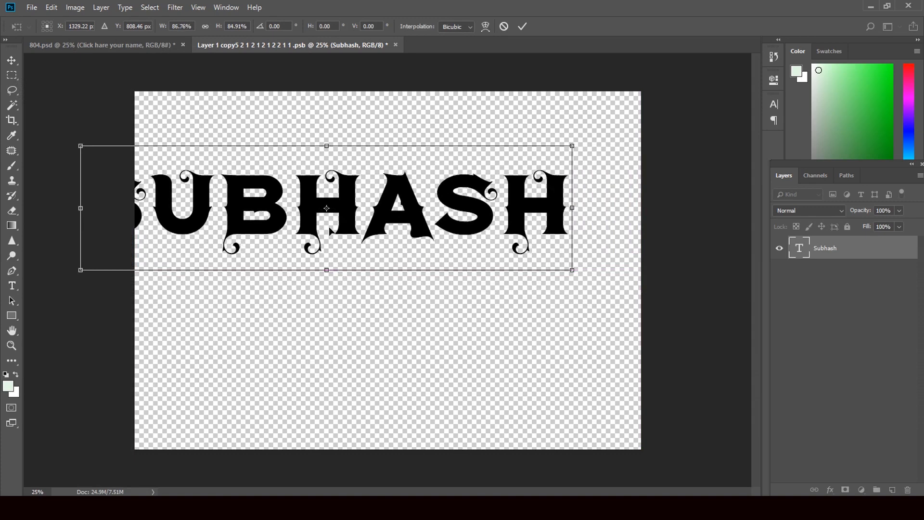
drag(344, 215, 402, 225)
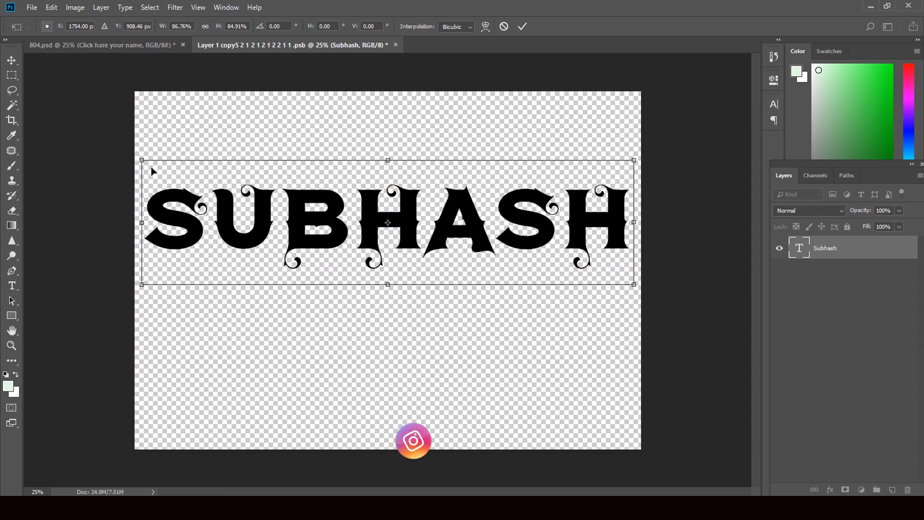
drag(142, 161, 152, 167)
click(12, 61)
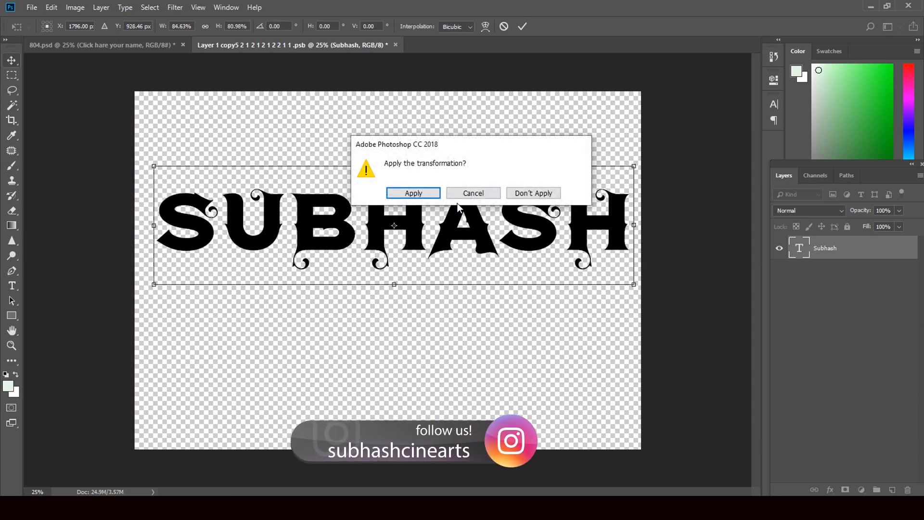
click(433, 192)
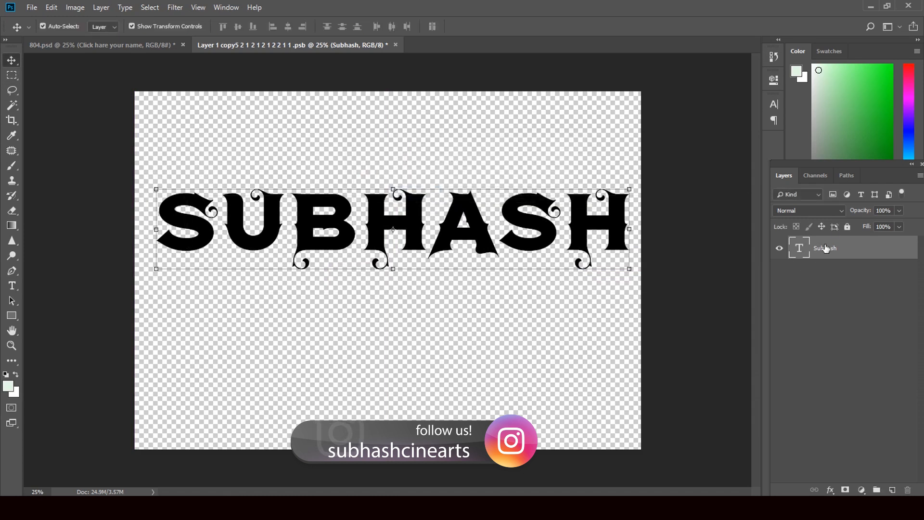
Save the changes to the smart object document and close it to return to 804.psd
click(395, 45)
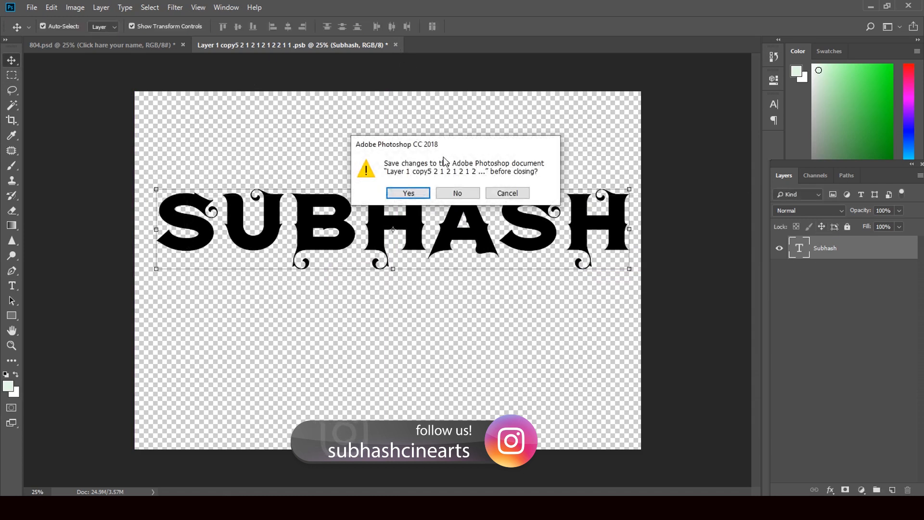
click(409, 193)
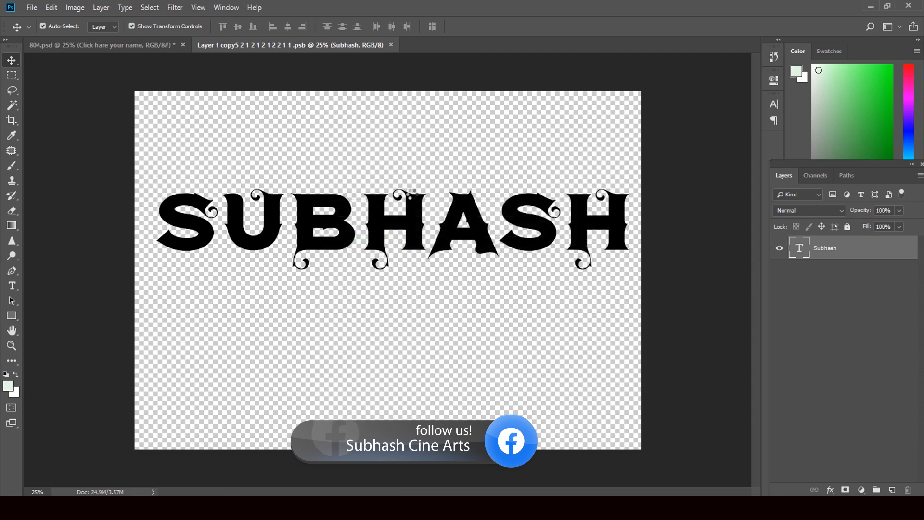
key(ctrl+w)
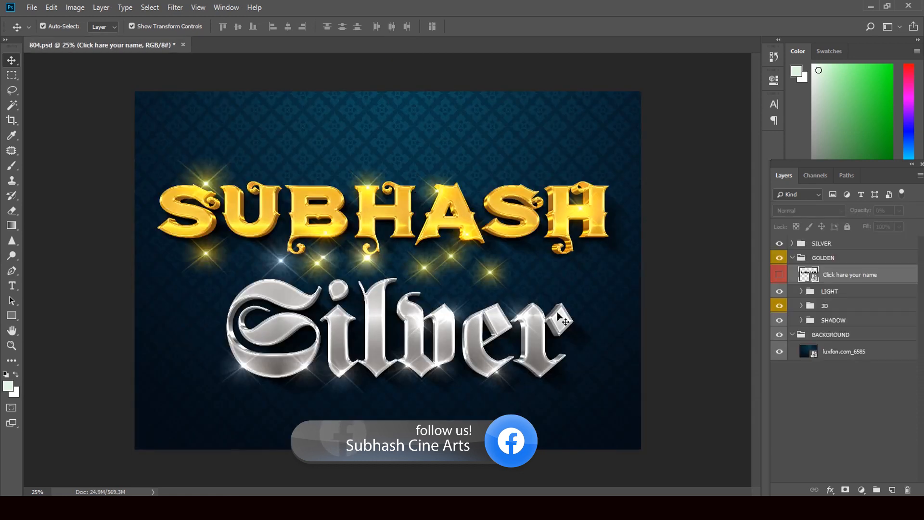
Expand the LIGHT group in GOLDEN and move the Light sparkle slightly down onto the golden name's first letter
click(802, 291)
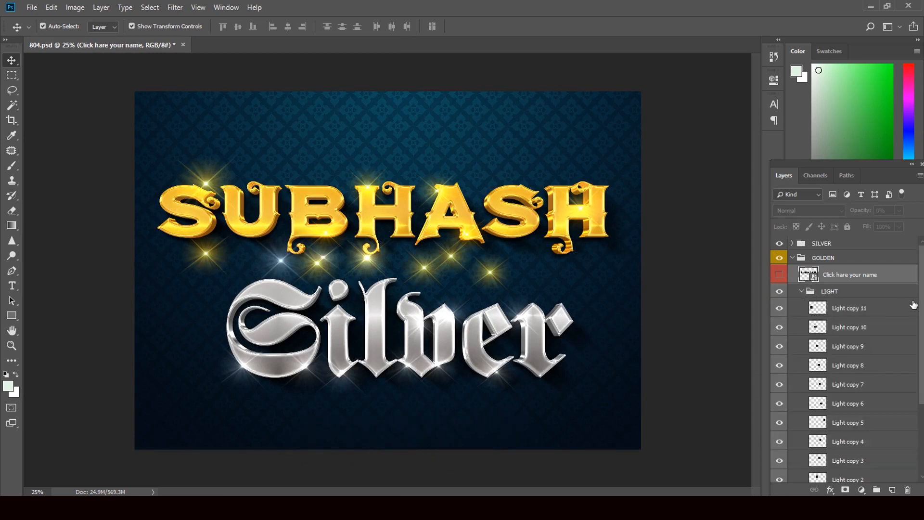
drag(921, 297, 923, 321)
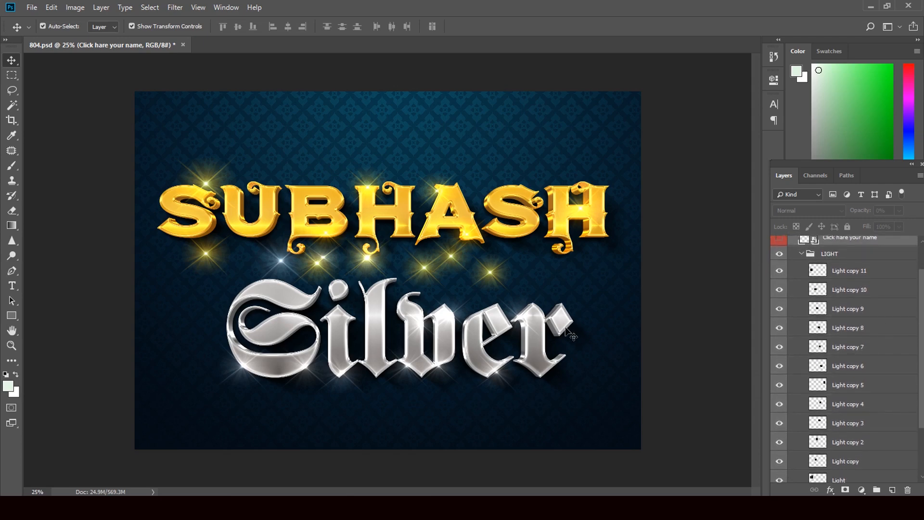
click(103, 113)
click(212, 214)
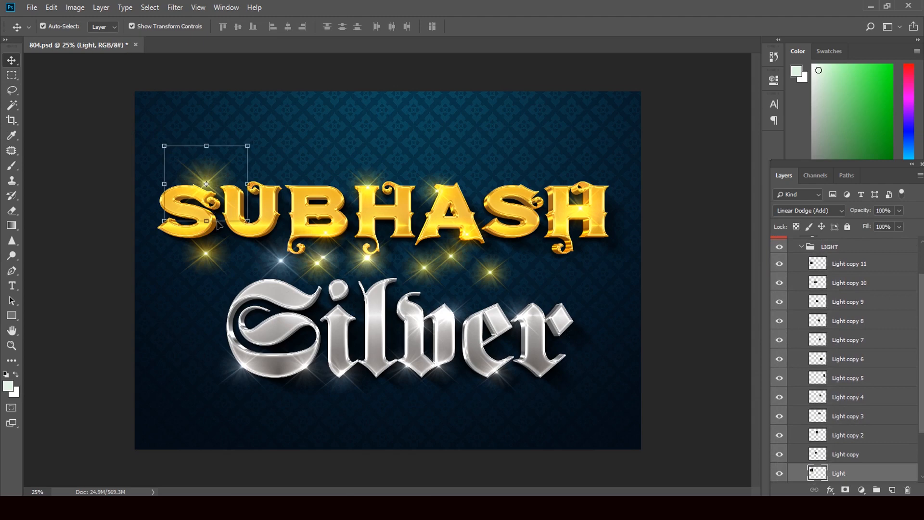
drag(218, 221, 220, 228)
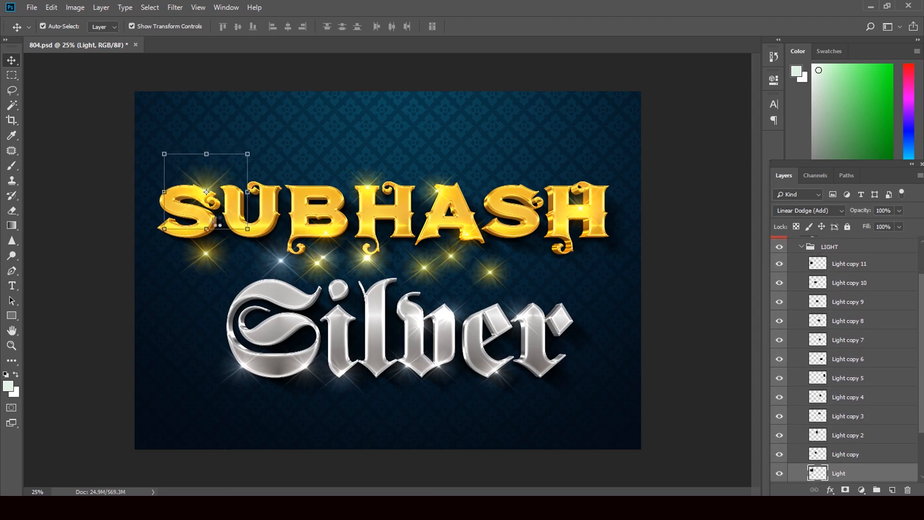
Move the Light copy 11 sparkle up and slightly left onto the lower edge of the golden name's first letter
click(73, 218)
click(197, 255)
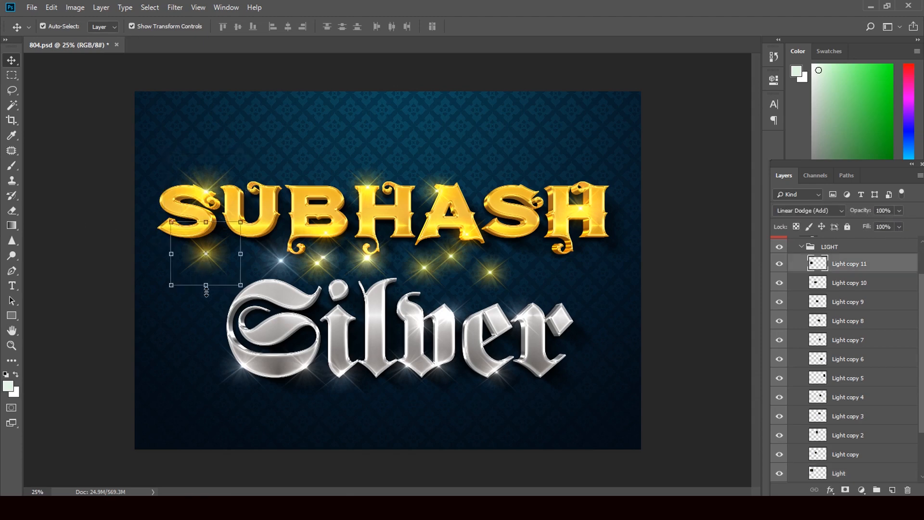
key(Up)
key(Up)
key(Up)
key(Up)
key(Up)
key(Up)
key(Up)
key(Up)
key(Up)
key(Up)
key(Up)
key(Up)
key(Up)
key(Up)
key(Up)
key(Up)
key(Up)
key(Up)
key(Up)
key(Up)
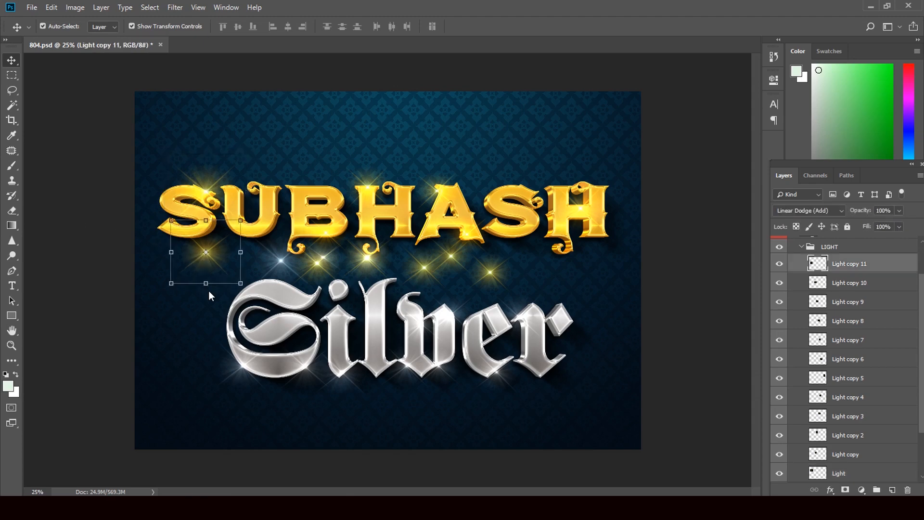
key(Up)
key(Up)
key(Up)
key(Up)
key(Up)
key(Up)
key(Up)
key(Up)
key(Up)
key(Up)
key(Up)
key(Up)
key(Up)
key(Up)
key(Up)
key(Up)
key(Up)
key(Up)
key(Up)
key(Up)
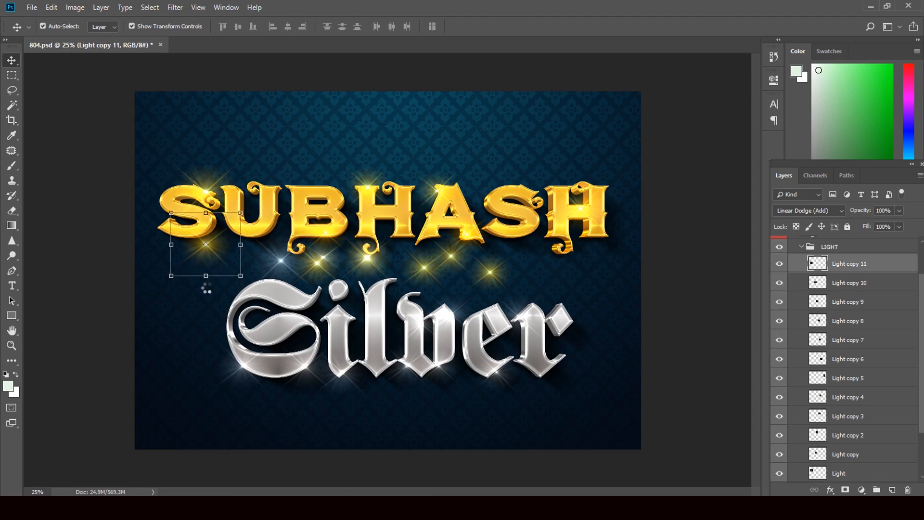
key(Up)
key(Up)
key(Up)
key(Up)
key(Up)
key(Up)
key(Up)
key(Up)
key(Up)
key(Up)
key(Up)
key(Up)
key(Up)
key(Up)
key(Up)
key(Up)
key(Up)
key(Up)
key(Up)
key(Up)
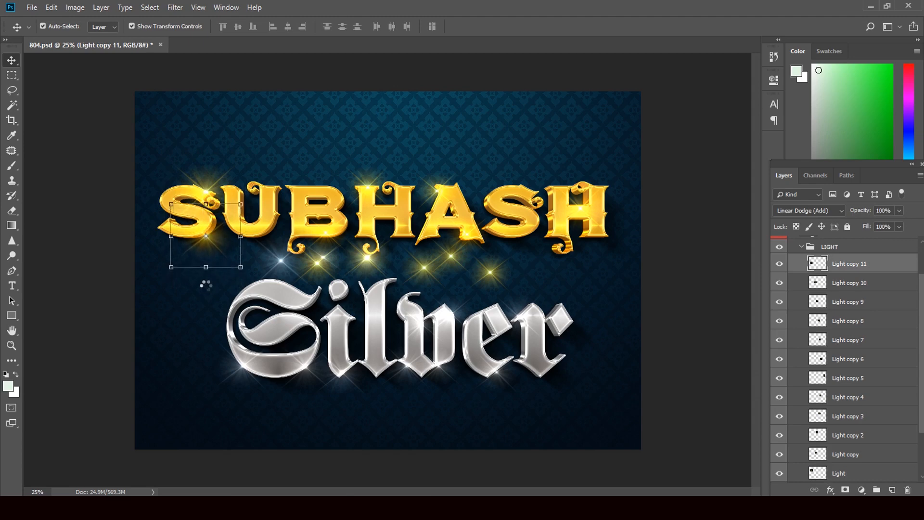
key(Left)
key(Left)
key(Left)
key(Left)
key(Left)
key(Left)
key(Left)
key(Left)
key(Left)
key(Left)
key(Left)
key(Left)
key(Left)
key(Left)
key(Left)
key(Left)
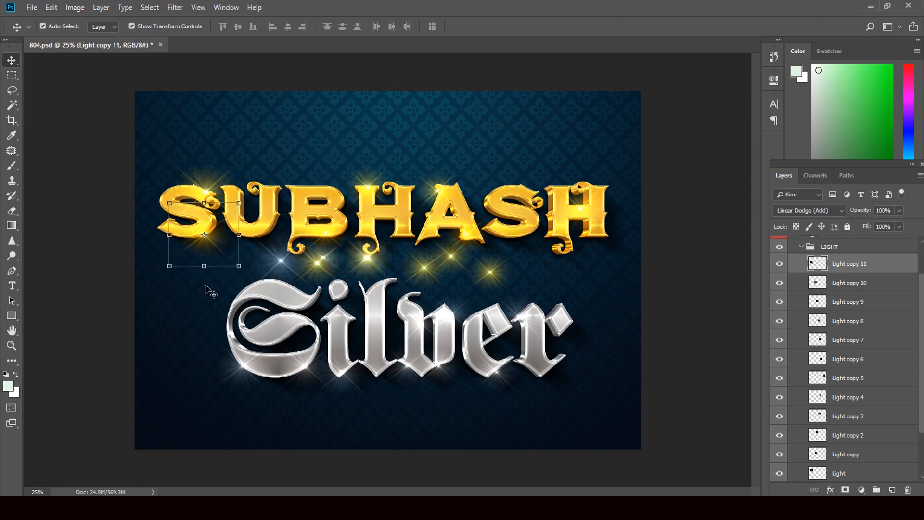
Move the silver text's Light copy sparkle up onto the top edge of the golden name's third letter
click(319, 264)
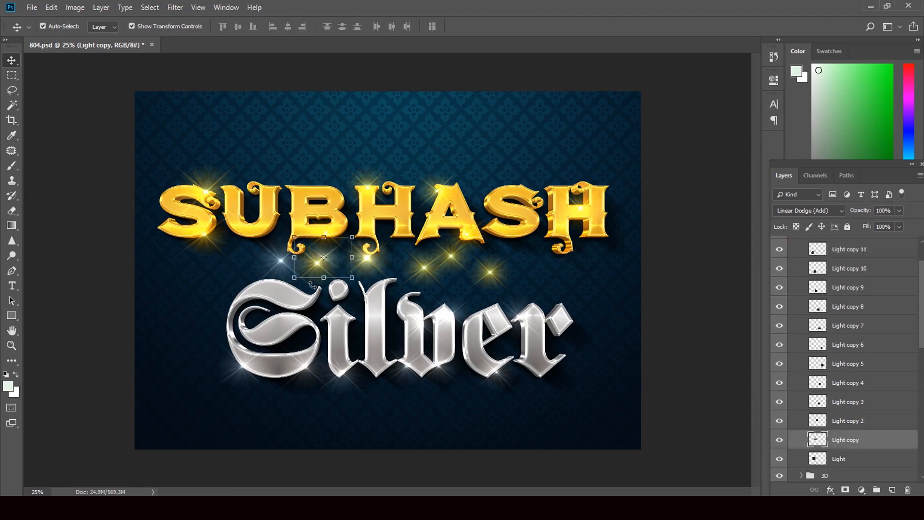
key(Up)
key(Up)
key(Up)
key(Up)
key(Up)
key(Up)
key(Up)
key(Up)
key(Up)
key(Up)
key(Up)
key(Up)
key(Up)
key(Up)
key(Up)
key(Up)
key(Up)
key(Up)
key(Up)
key(Up)
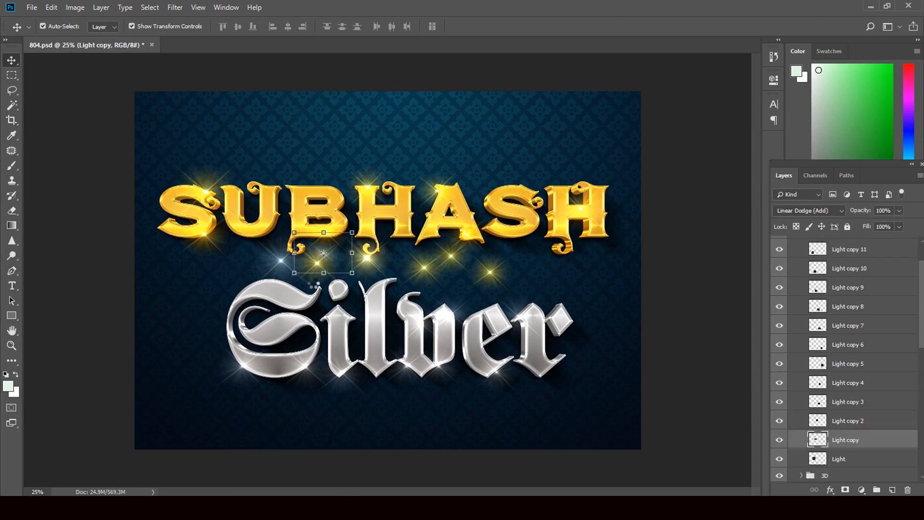
key(Up)
key(Up)
key(Up)
key(Up)
key(Up)
key(Up)
key(Up)
key(Up)
key(Up)
key(Up)
key(Up)
key(Up)
key(Up)
key(Up)
key(Up)
key(Up)
key(Up)
key(Up)
key(Up)
key(Up)
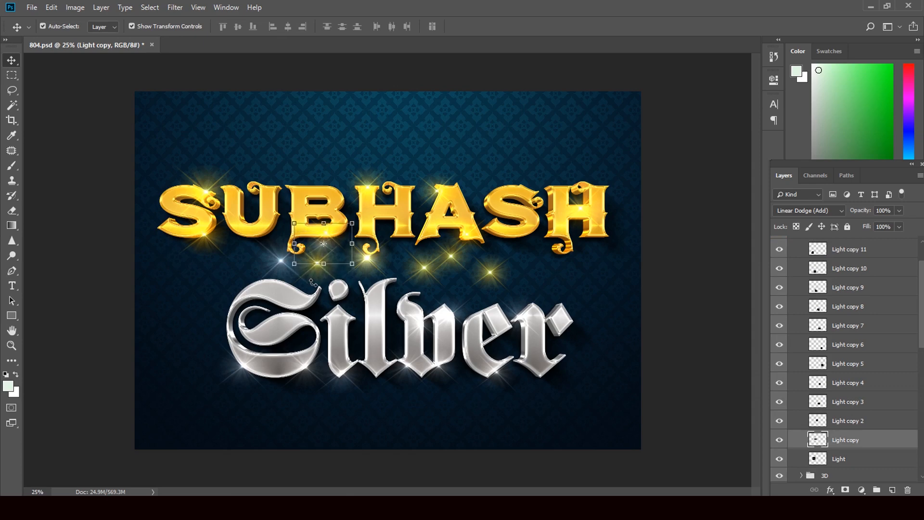
key(Up)
key(Up)
key(Up)
key(Up)
key(Up)
key(Up)
key(Up)
key(Up)
key(Up)
key(Up)
key(Up)
key(Up)
key(Up)
key(Up)
key(Up)
key(Up)
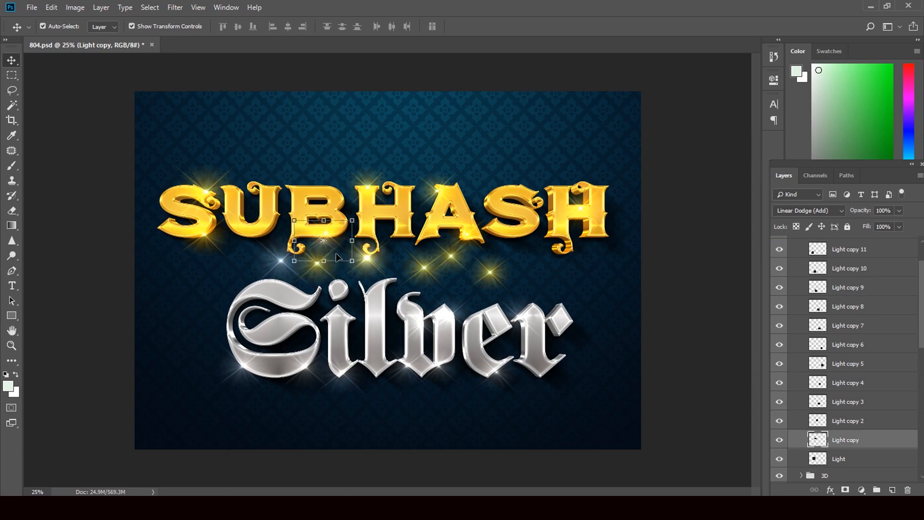
drag(338, 258, 343, 206)
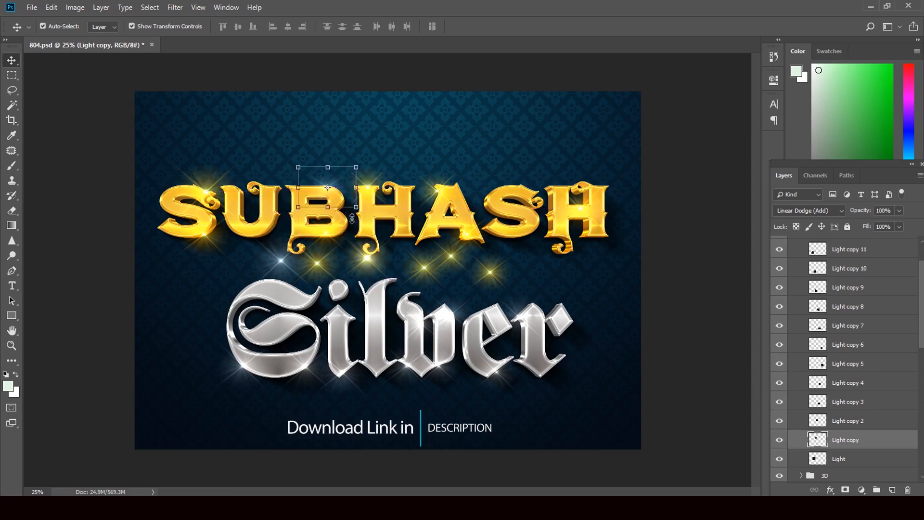
Move the silver text's Light sparkle onto the top curve of the S in Silver and deselect it
click(275, 263)
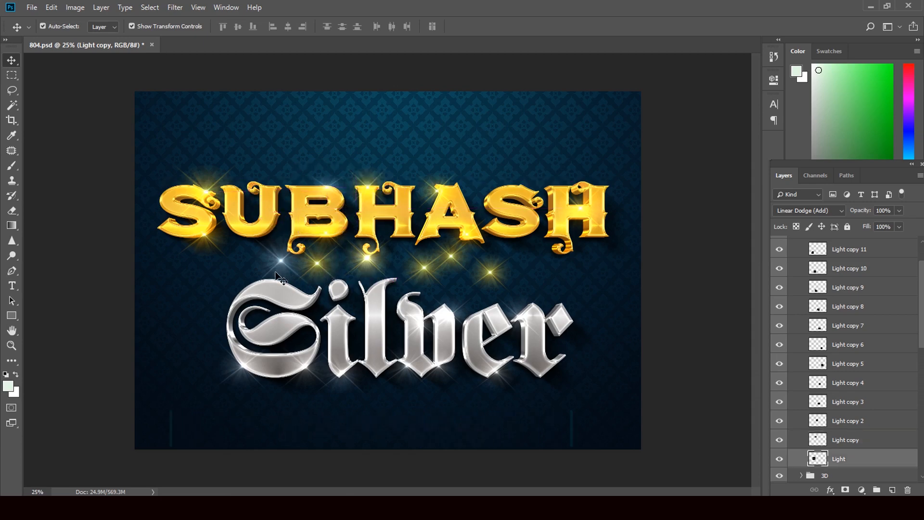
drag(277, 274, 264, 288)
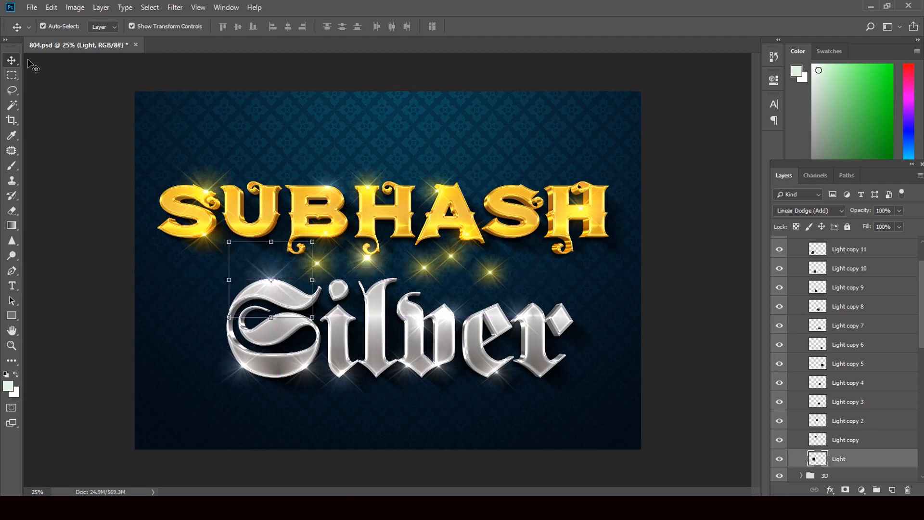
click(58, 82)
Move the golden Light copy 10 sparkle up and left onto the lower part of the golden name's second letter
click(322, 265)
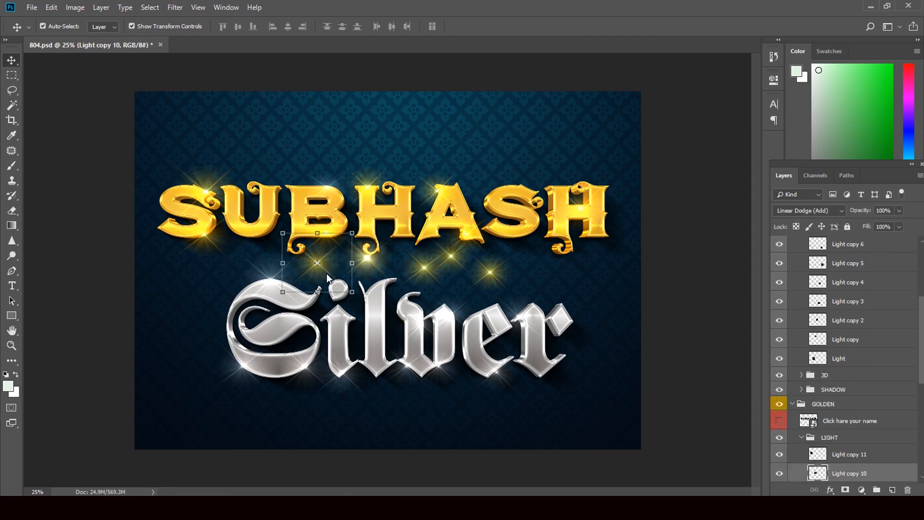
key(shift+Up)
key(shift+Up)
key(shift+Up)
key(shift+Up)
key(shift+Up)
key(shift+Up)
key(shift+Up)
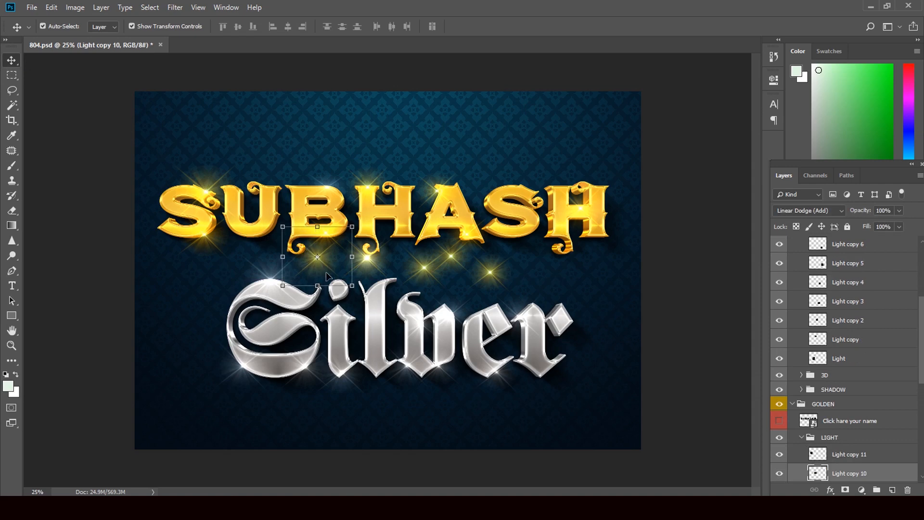
key(shift+Up)
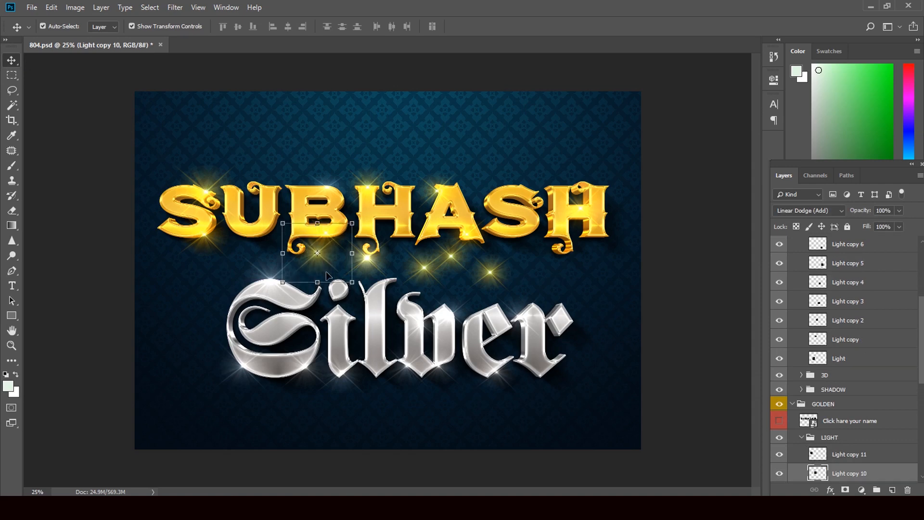
key(shift+Left)
key(shift+Left)
key(shift+Left)
key(shift+Left)
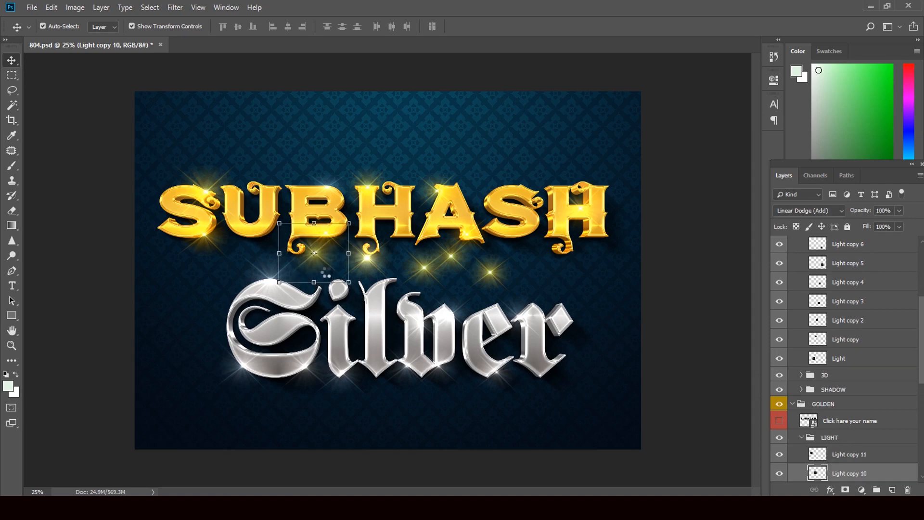
key(shift+Left)
key(shift+Left)
key(shift+Left)
key(shift+Left)
key(shift+Left)
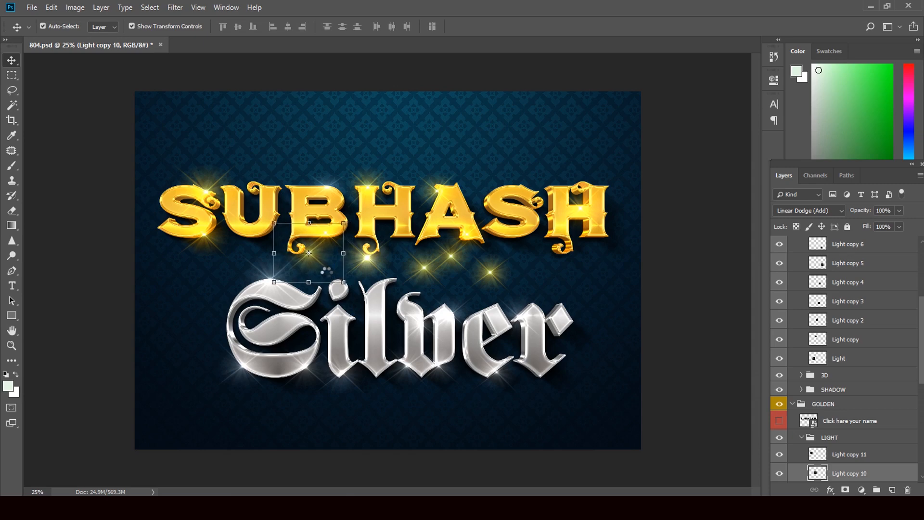
key(shift+Left)
key(shift+Left)
drag(317, 272, 286, 256)
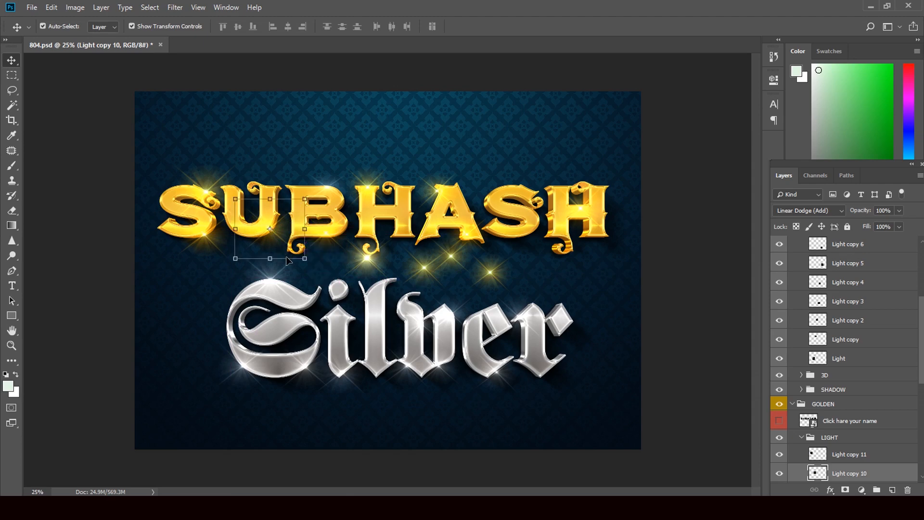
Move the silver Light copy 2 sparkle onto the golden fourth letter's top-right tip and the golden sparkle beneath onto its lower curl
click(369, 274)
drag(368, 271, 368, 266)
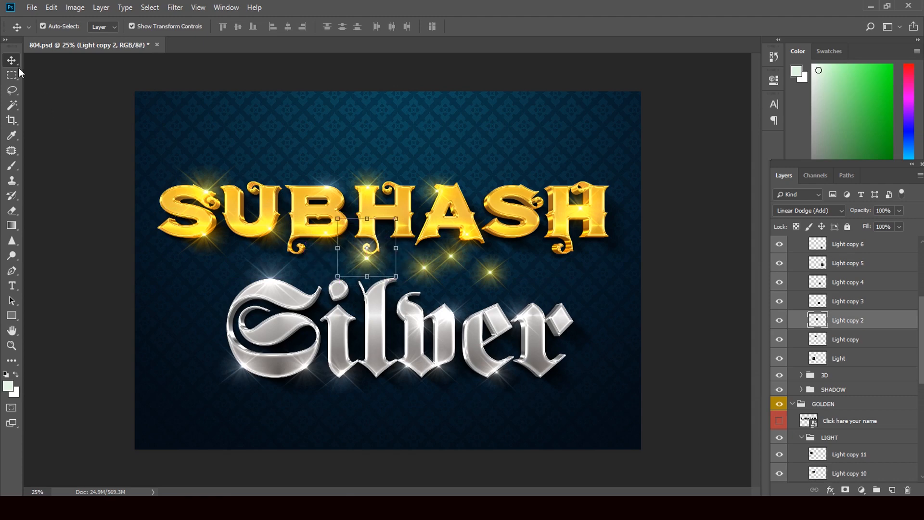
click(111, 96)
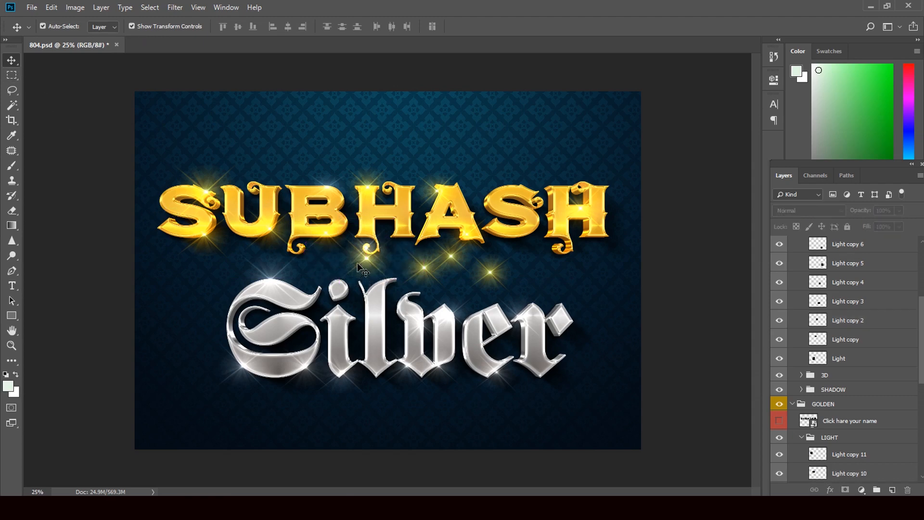
click(360, 263)
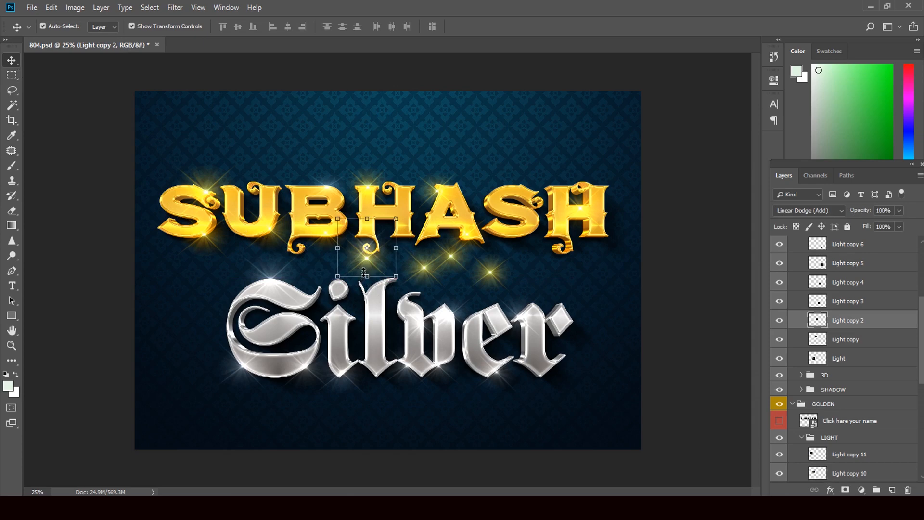
drag(366, 274, 399, 211)
drag(358, 268, 353, 261)
Move the golden Light copy 8 sparkle up onto the lower-left foot of the golden name's fifth letter and deselect it
click(422, 275)
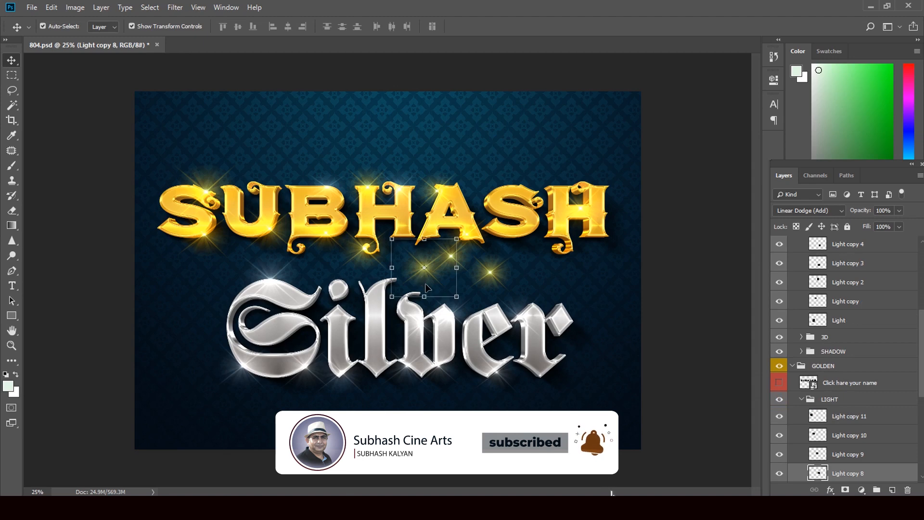
drag(422, 289, 426, 266)
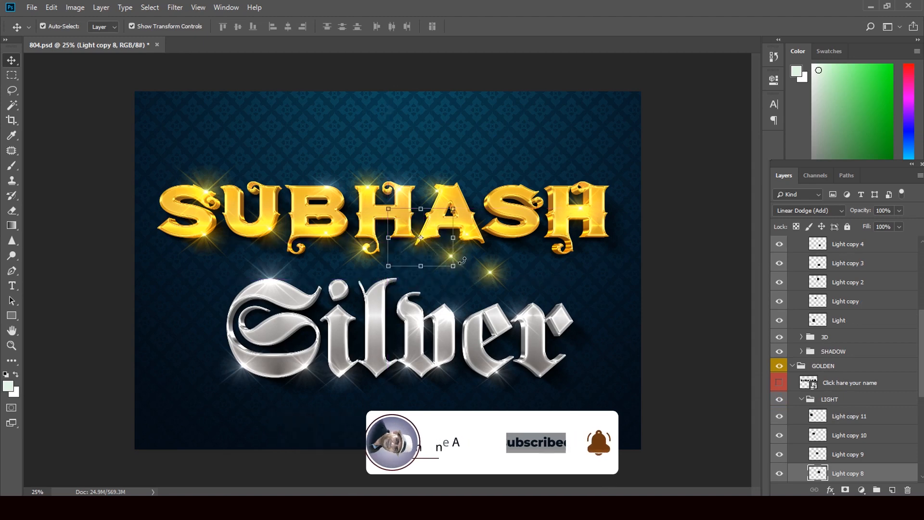
key(ctrl+t)
click(12, 61)
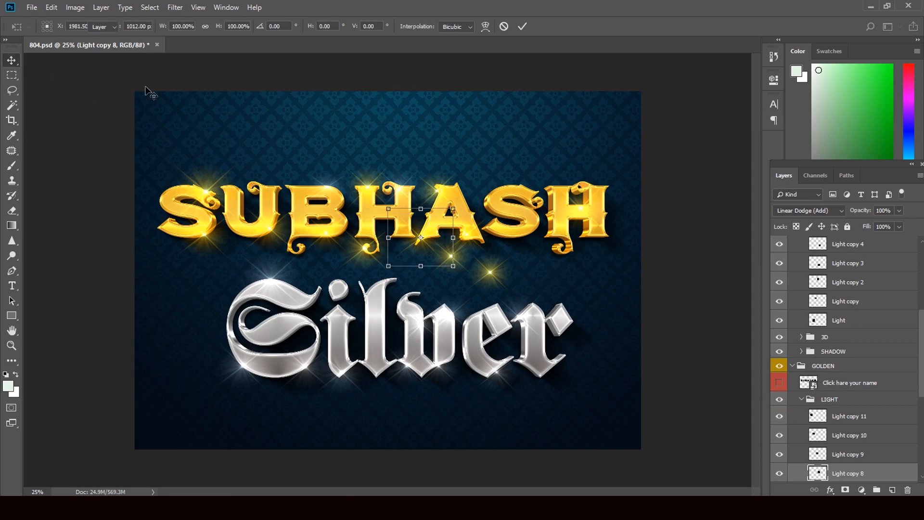
click(108, 126)
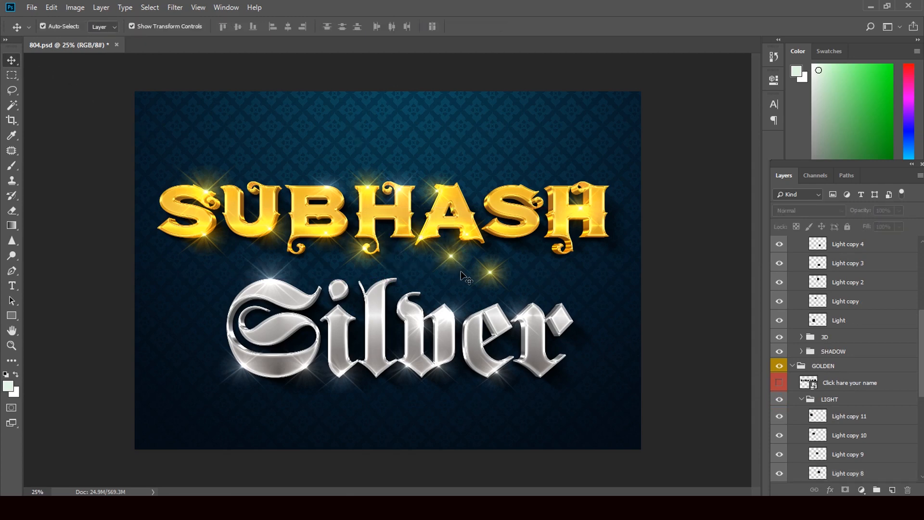
Move the golden Light copy 6 sparkle onto the lower edge of the sixth letter and Light copy 7 onto its upper-left curve
drag(488, 273, 533, 249)
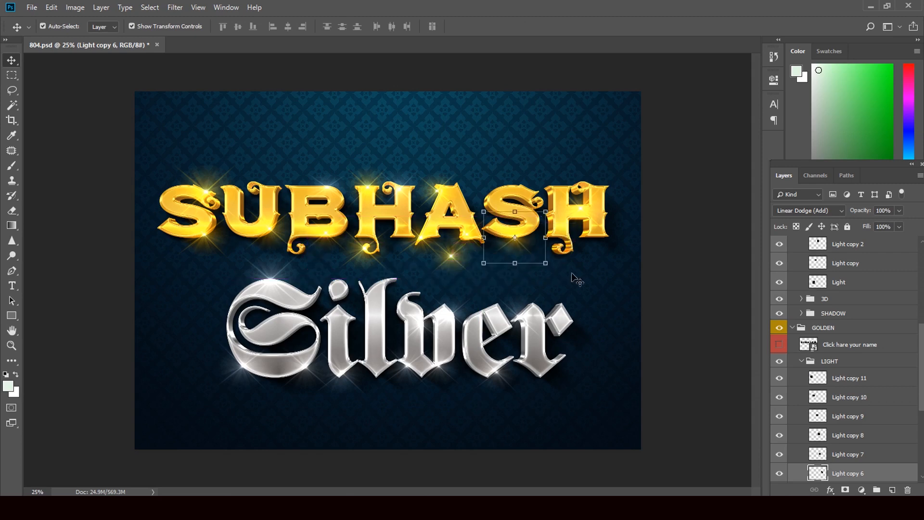
click(82, 123)
click(451, 263)
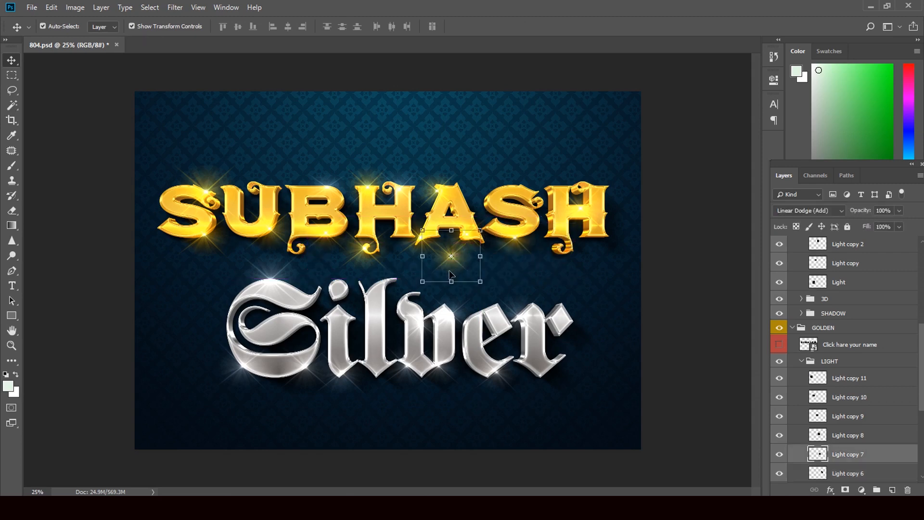
drag(457, 280, 498, 216)
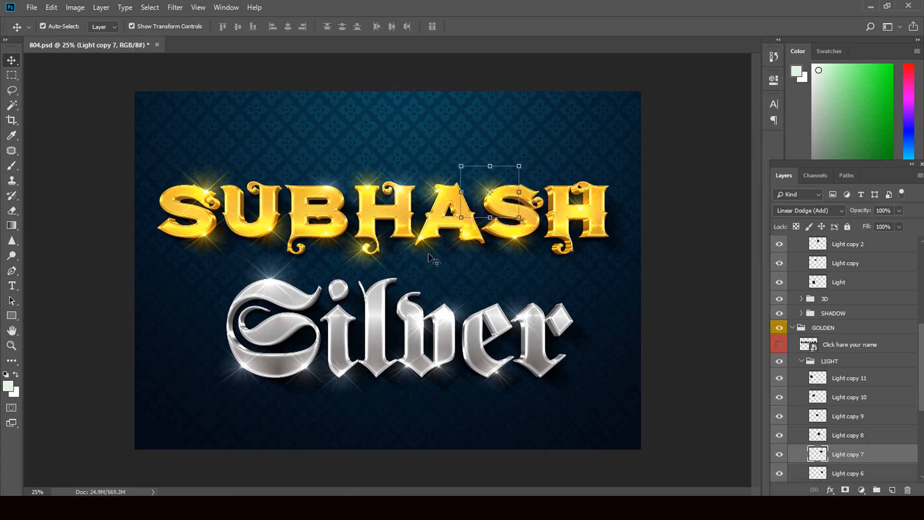
Move the golden Light copy 5 sparkle onto the upper-right corner of the golden name's last letter and deselect it
click(596, 222)
drag(584, 224, 610, 203)
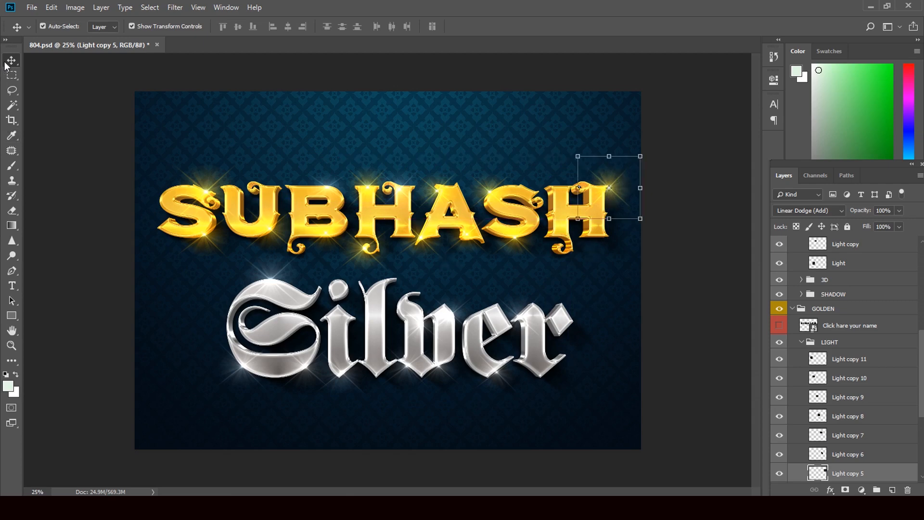
click(114, 91)
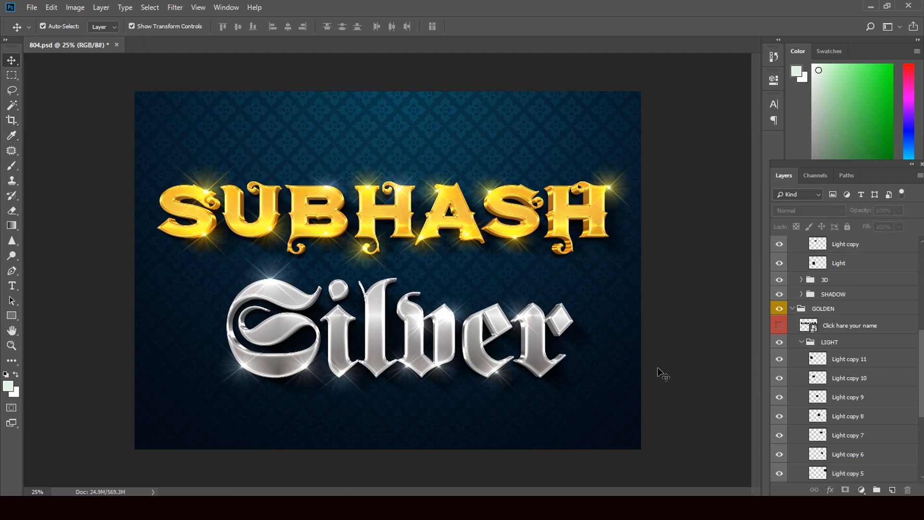
Collapse the golden LIGHT subgroup and the GOLDEN group to get back to the SILVER group's layers
click(801, 343)
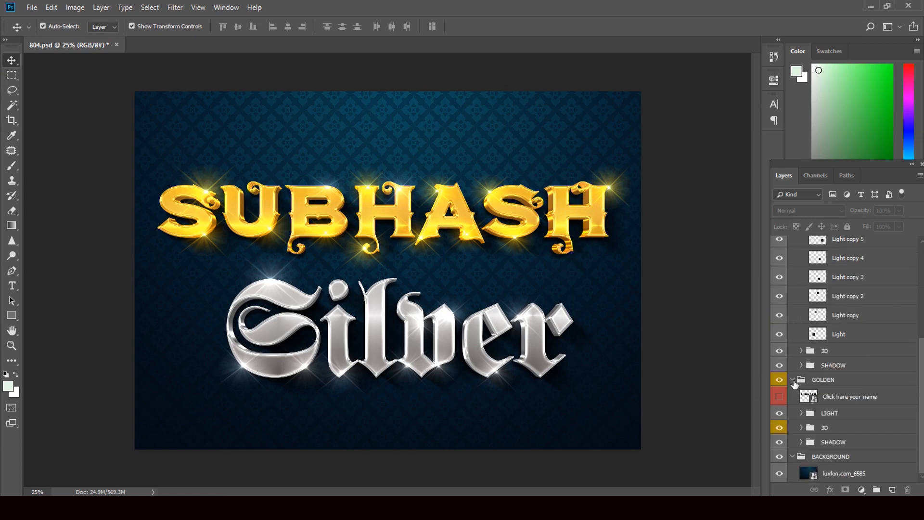
click(793, 380)
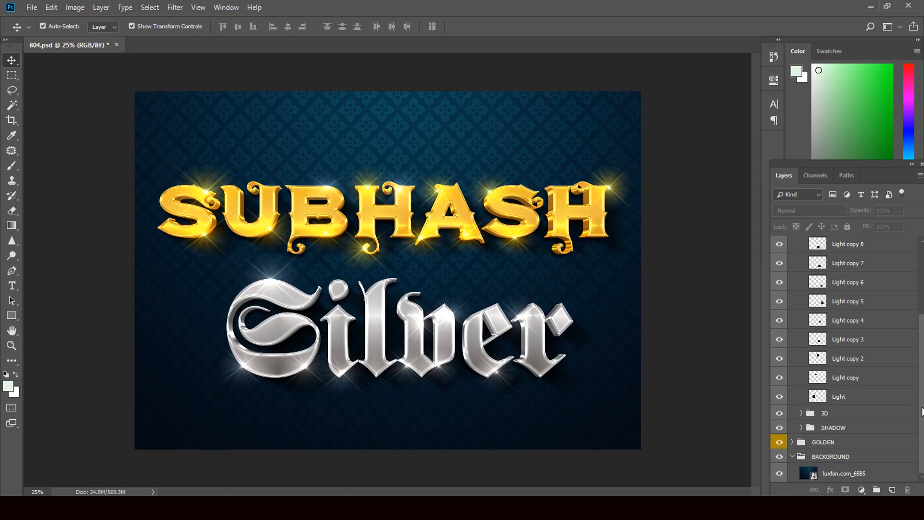
drag(923, 409, 923, 304)
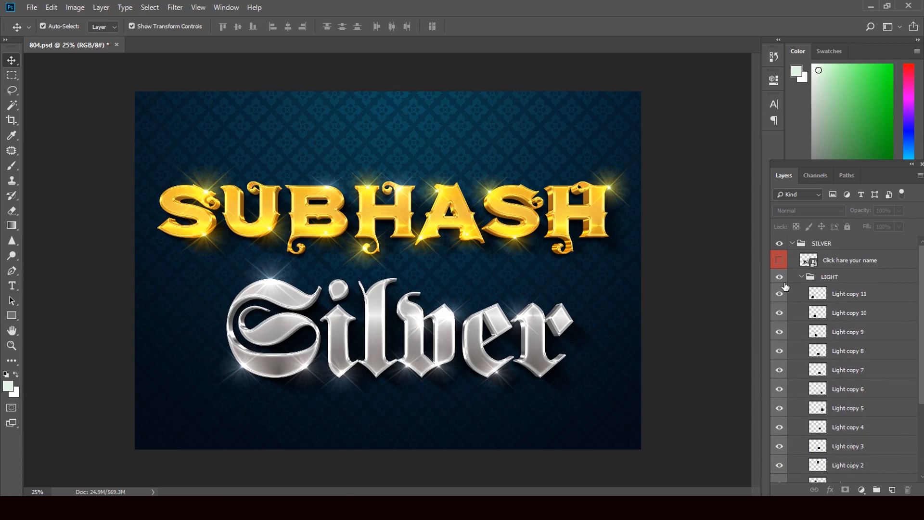
Open the SILVER group's "Click hare your name" smart object and replace the text Silver with the new name
double_click(812, 263)
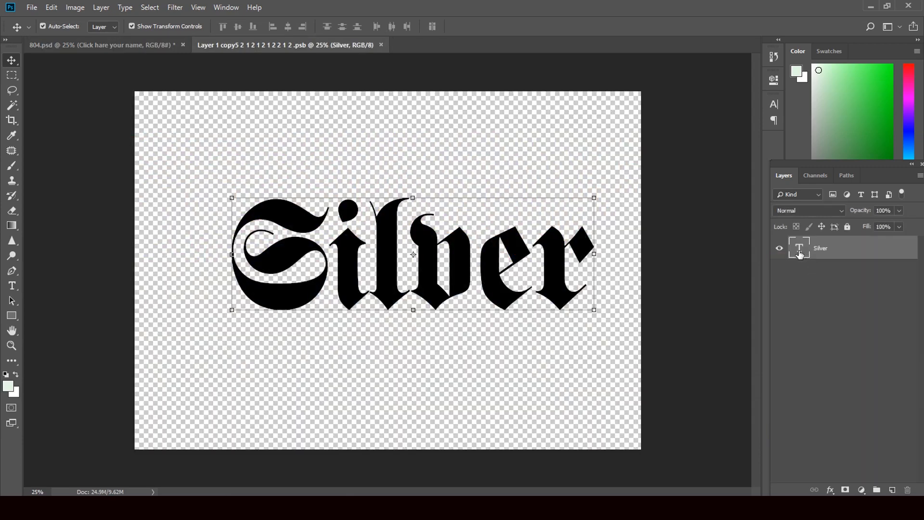
double_click(799, 250)
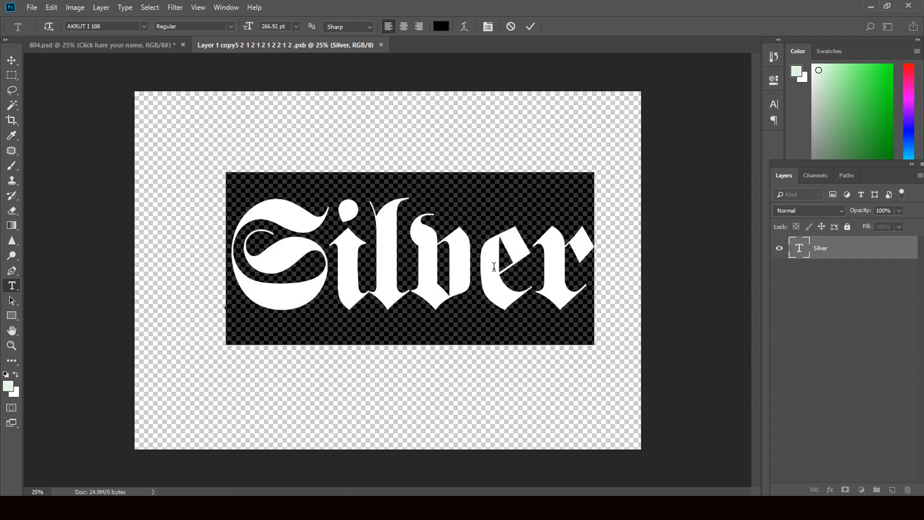
text(Taf)
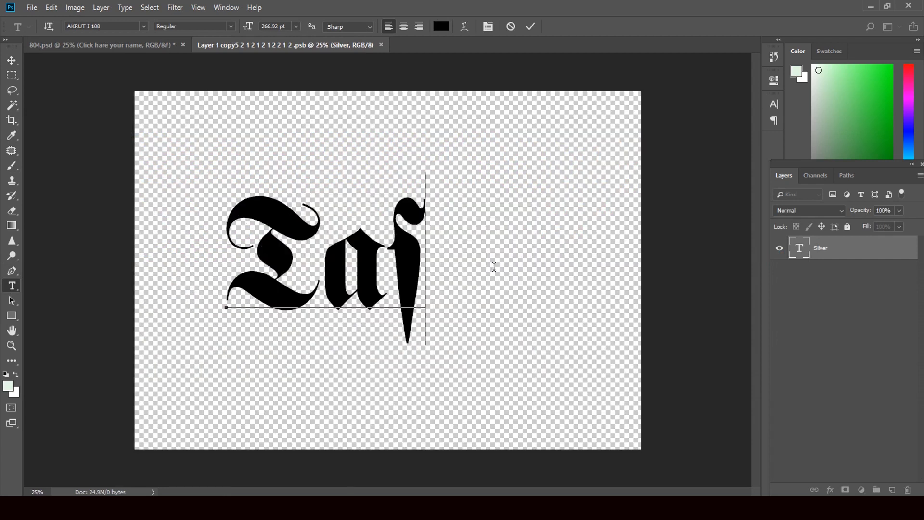
text(h)
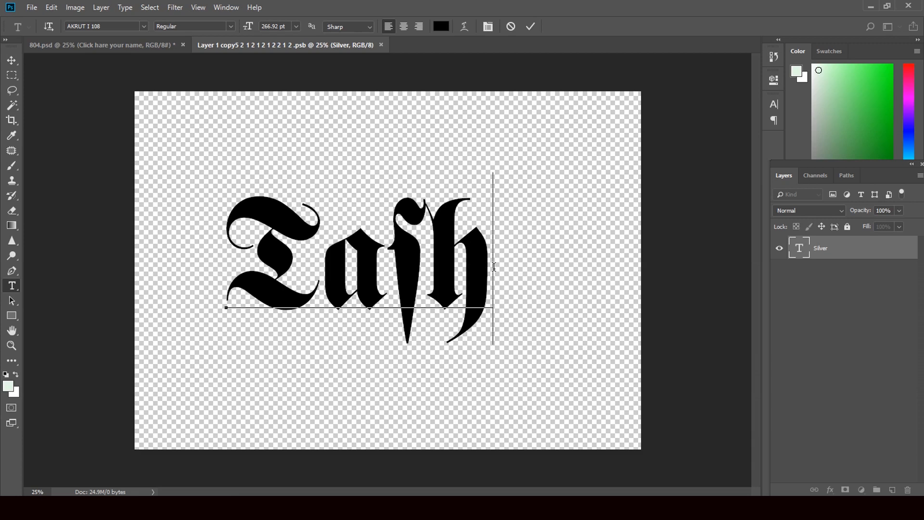
text(u)
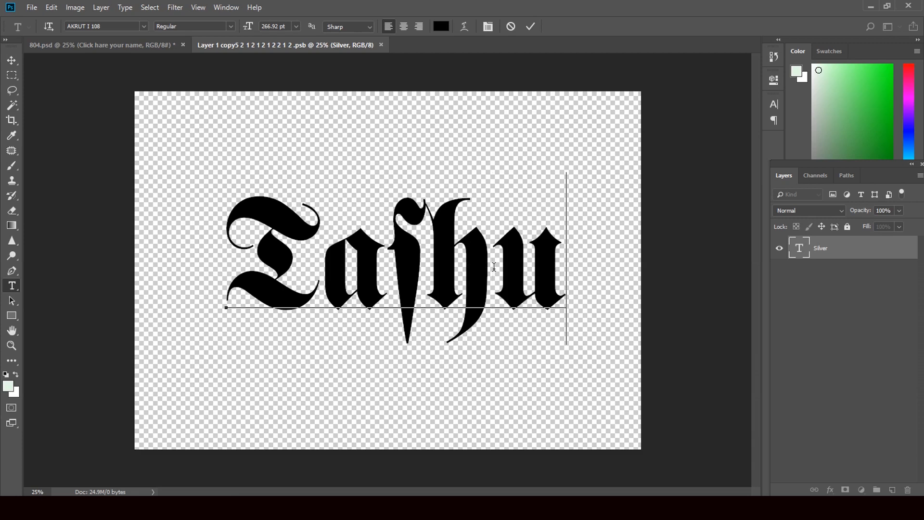
click(11, 60)
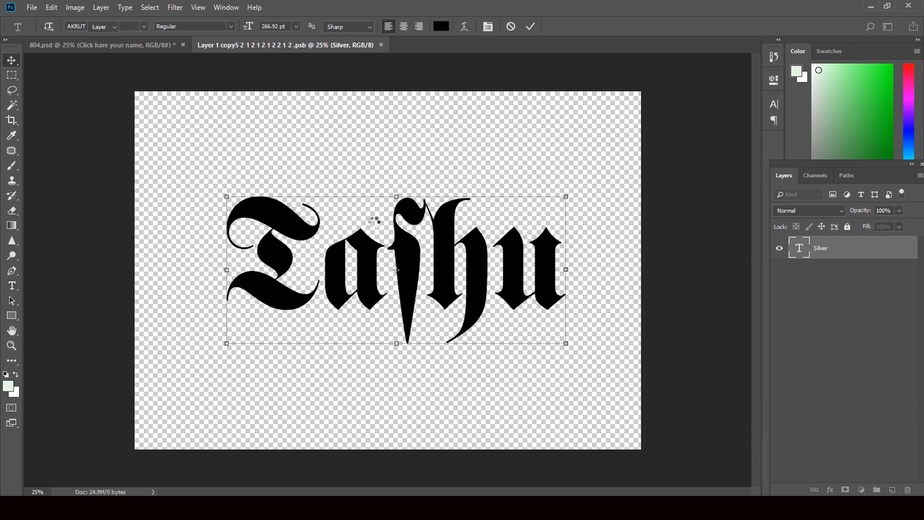
Change the new name's font to News706 BT Bold
click(11, 286)
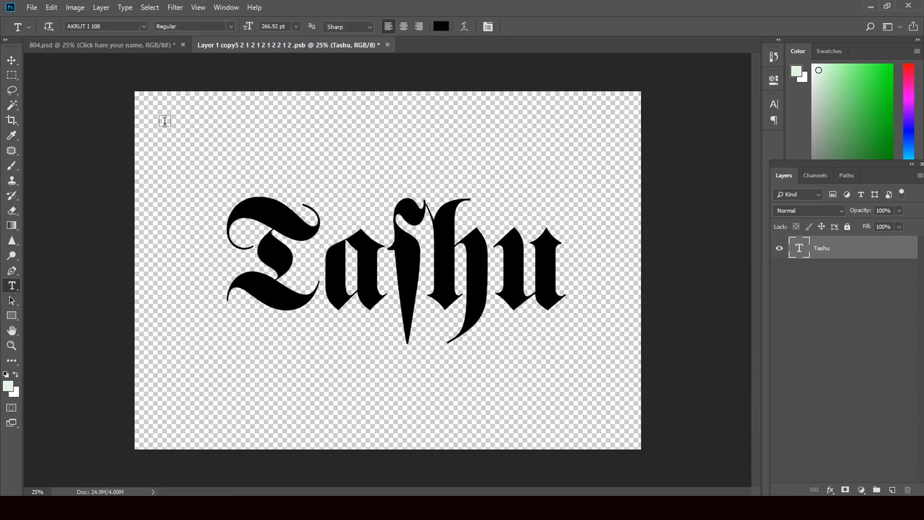
click(146, 25)
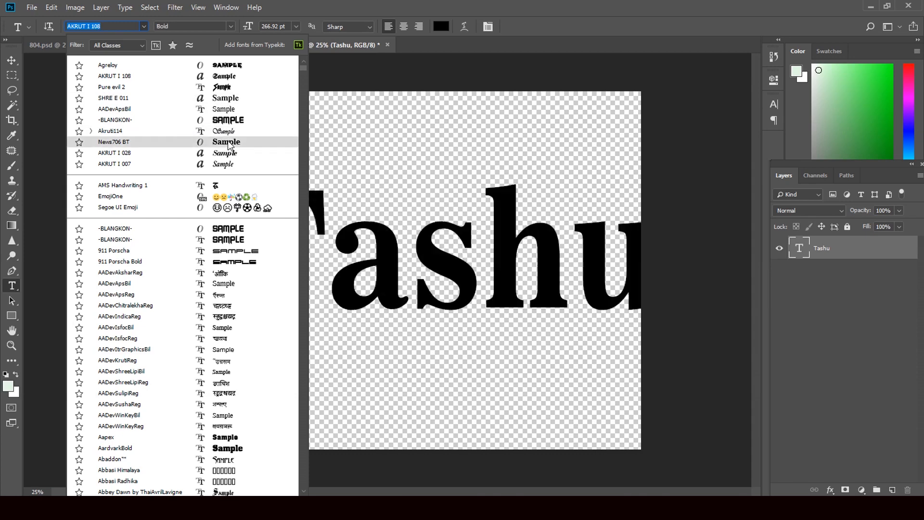
click(228, 142)
Scale the name to 91.22% width and 77.45% height, reposition it near the canvas center, and apply the transformation
click(11, 60)
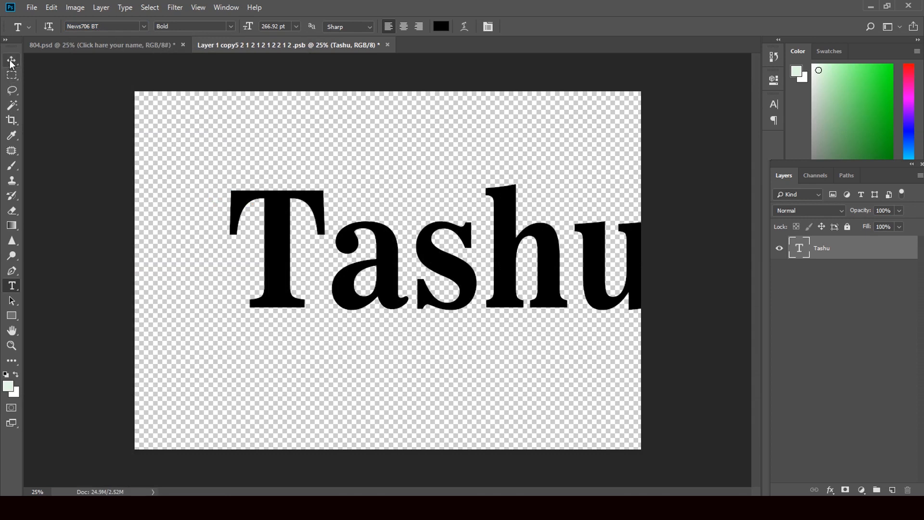
drag(445, 262, 403, 274)
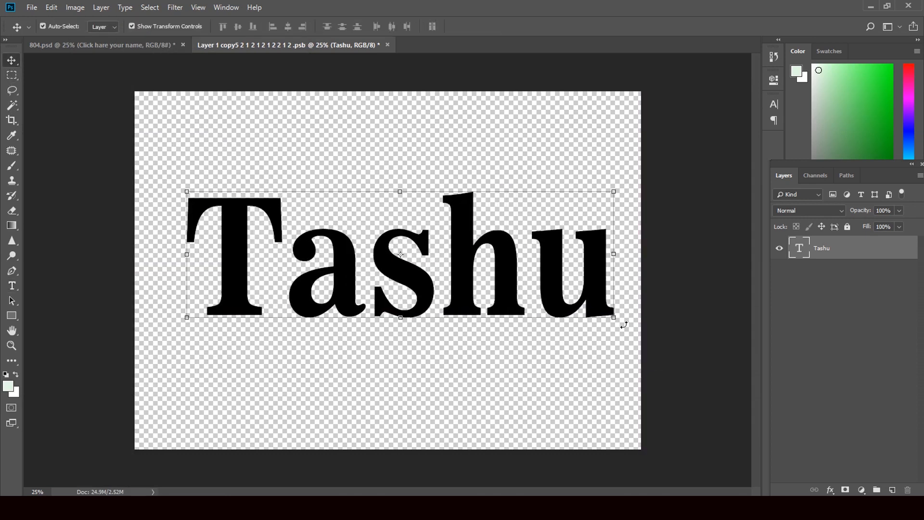
drag(612, 318, 592, 315)
key(ctrl+t)
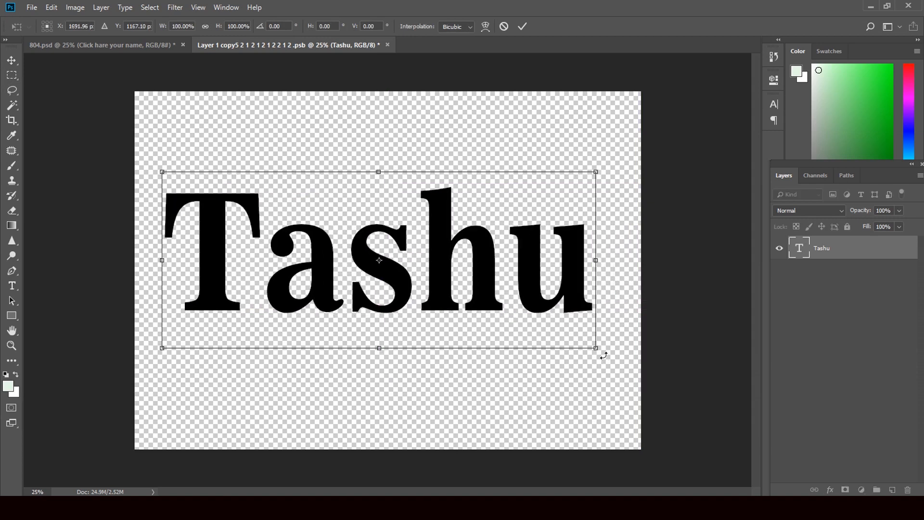
drag(596, 352, 558, 310)
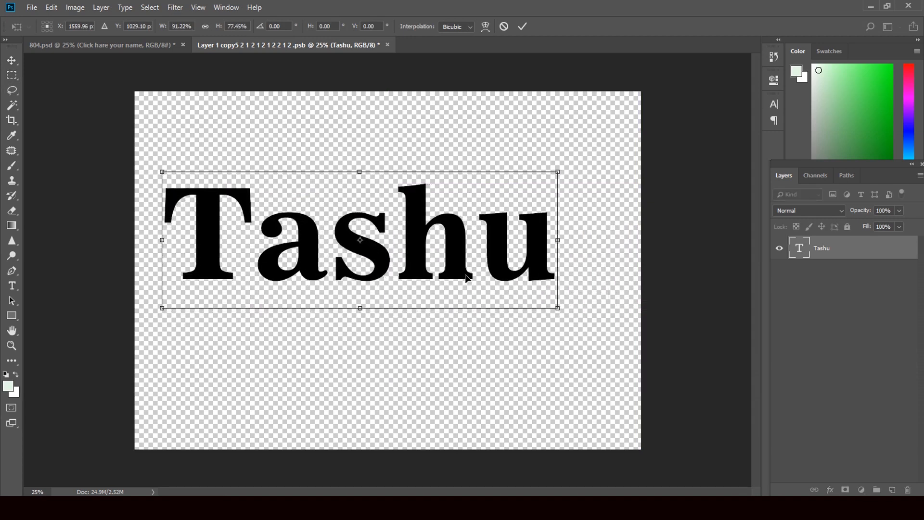
drag(460, 273, 474, 299)
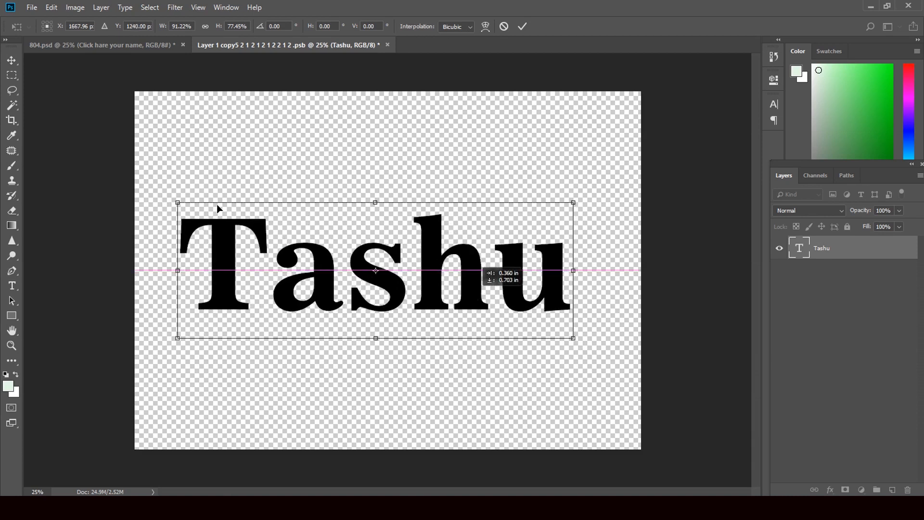
click(11, 60)
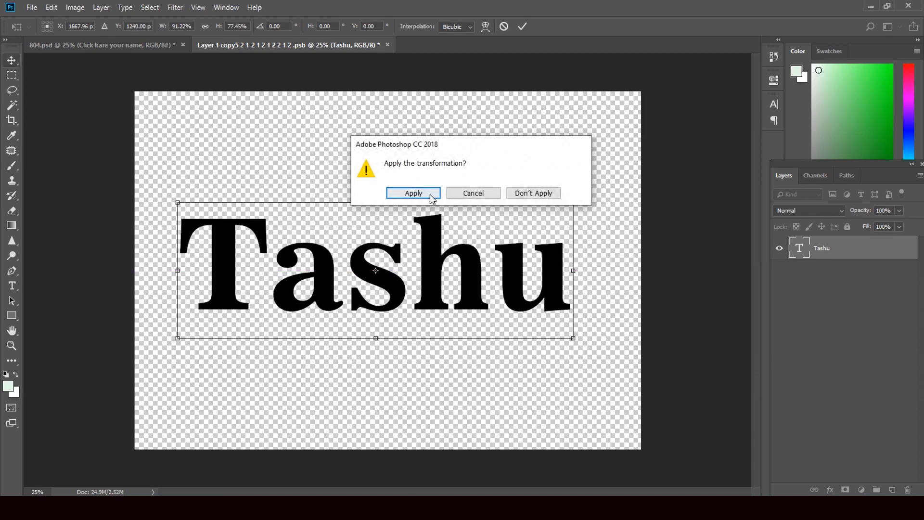
click(430, 194)
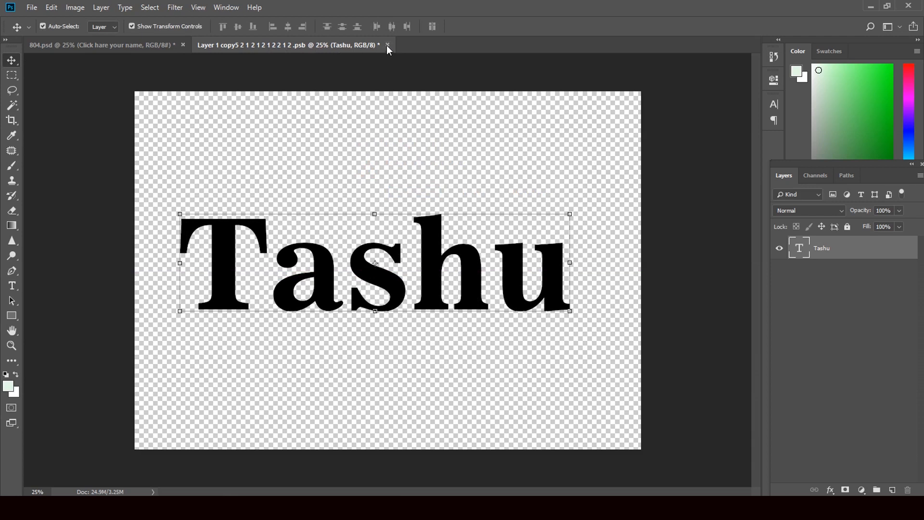
Close the name's smart object document and save its changes to update the silver lettering in 804.psd
click(388, 46)
click(414, 194)
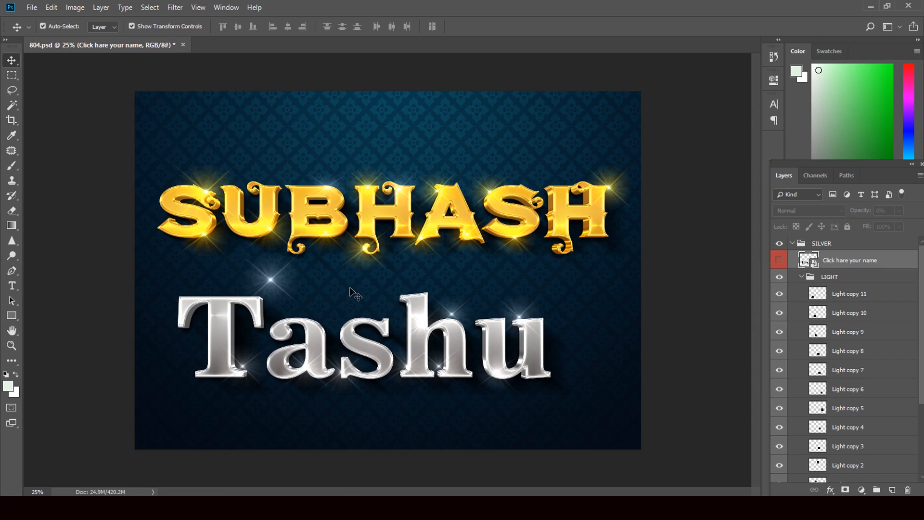
Move the silver Light sparkle onto the upper-right corner of the silver name's first letter and Light copy 11 onto its lower-left foot
click(277, 276)
drag(277, 300, 263, 319)
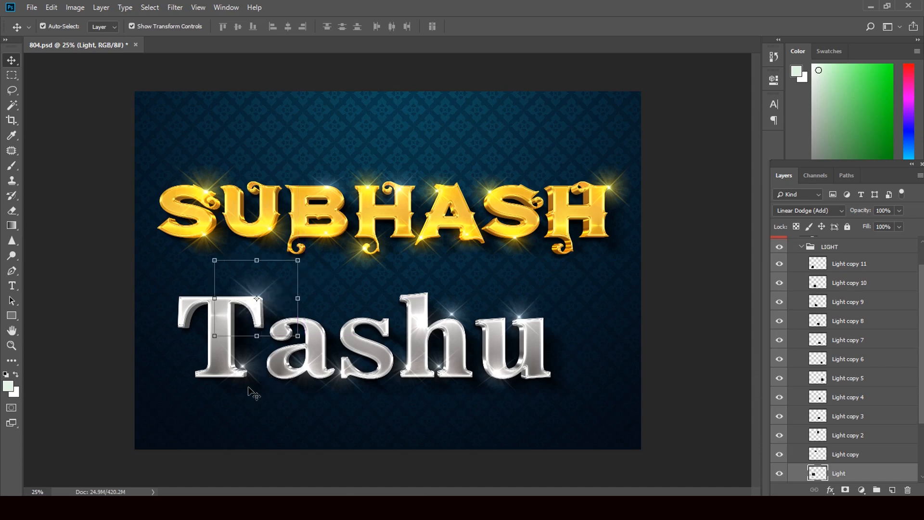
click(248, 374)
drag(254, 389, 212, 400)
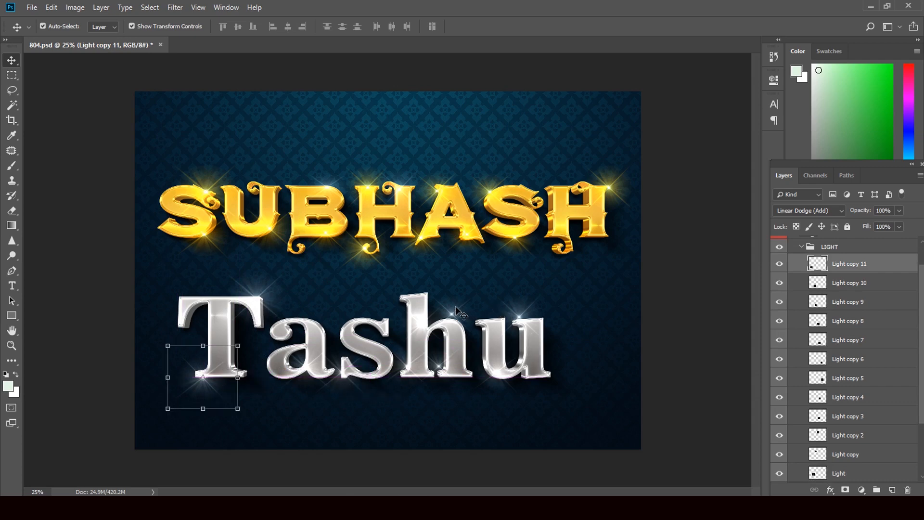
Move one silver sparkle onto the silver fourth letter's top tip and Light copy 5 onto the last letter's upper-right corner
drag(454, 328, 438, 313)
click(526, 309)
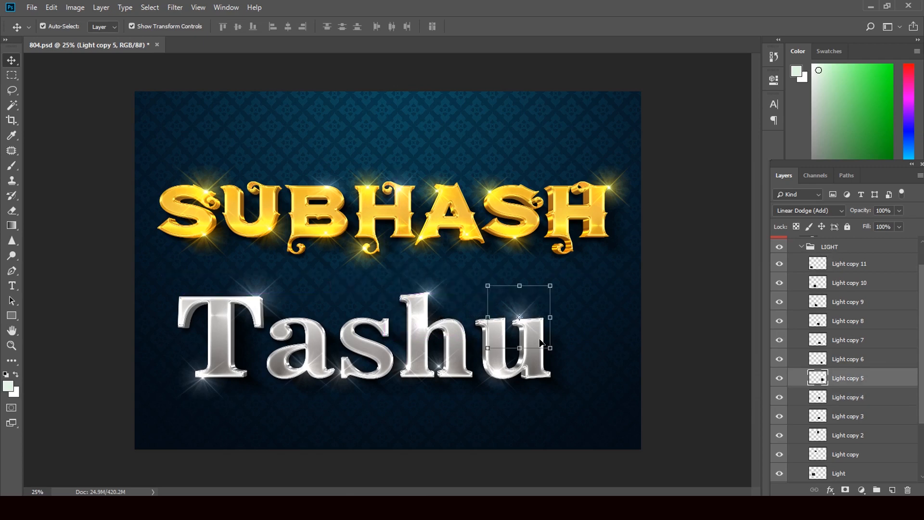
drag(540, 342, 565, 341)
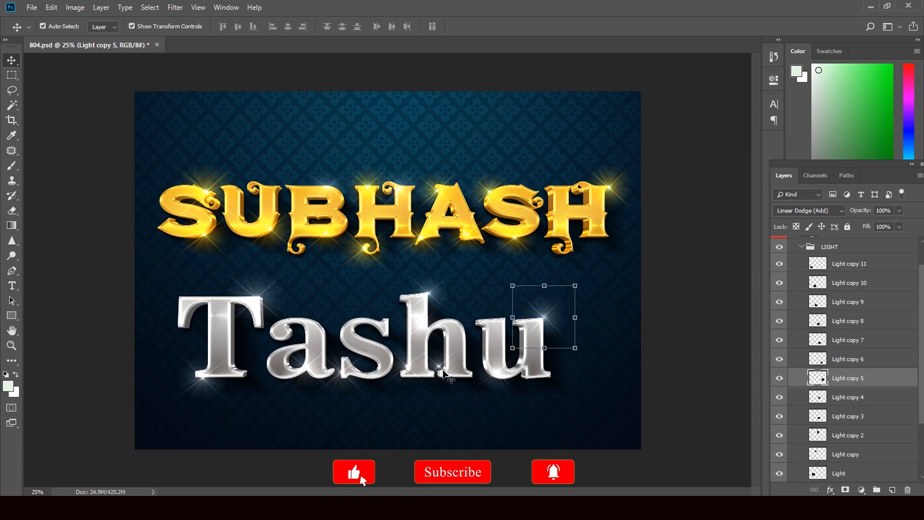
Move the Light copy 8 sparkle onto the silver fourth letter's lower-left foot and Light copy 7 onto its lower-right foot
drag(444, 372, 419, 395)
key(ctrl+t)
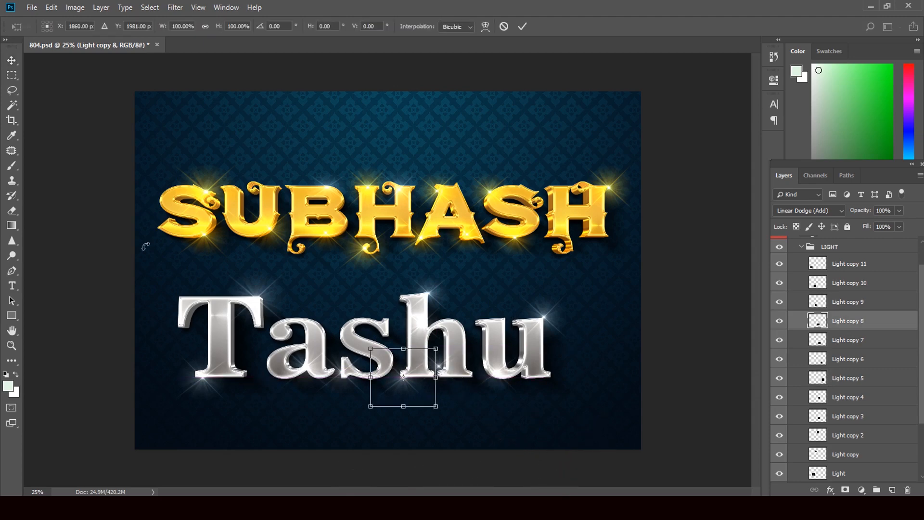
click(12, 60)
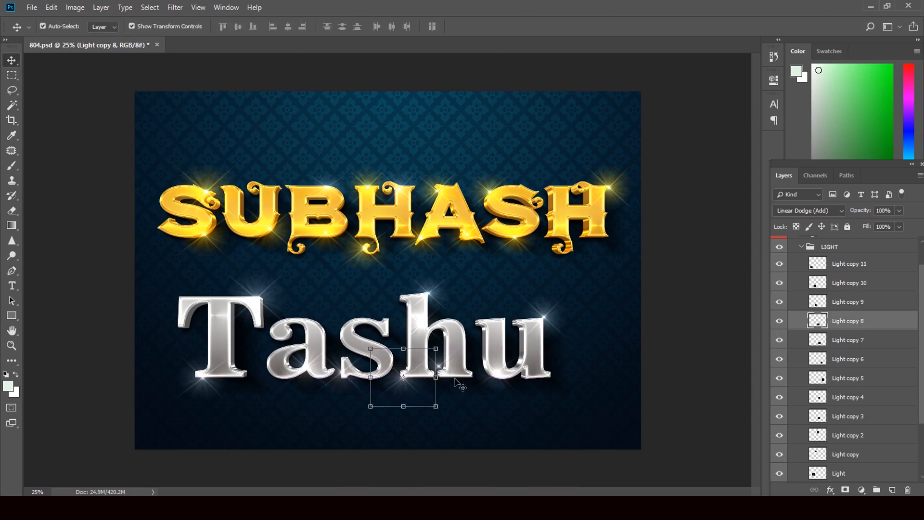
click(670, 361)
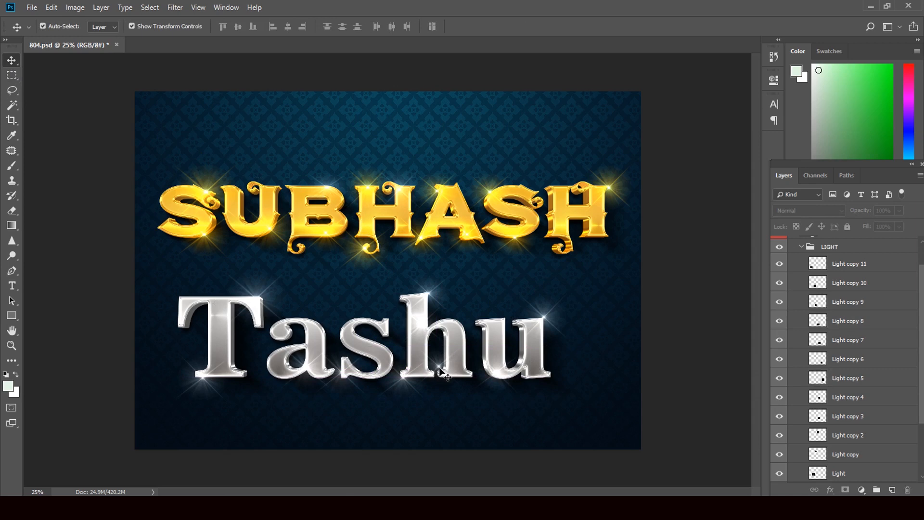
drag(440, 370, 455, 380)
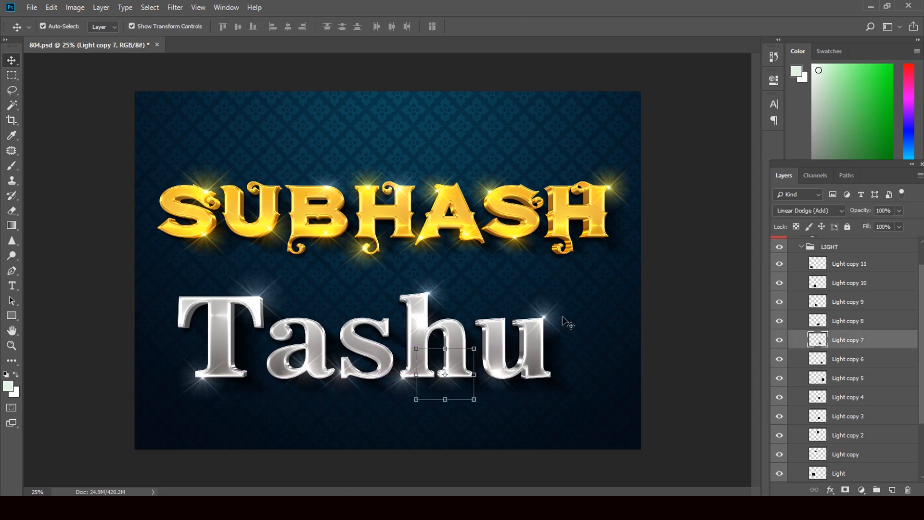
click(686, 299)
Nudge the Light copy 5 sparkle slightly inward on the silver last letter's upper-right corner and collapse the LIGHT group
drag(558, 328, 558, 337)
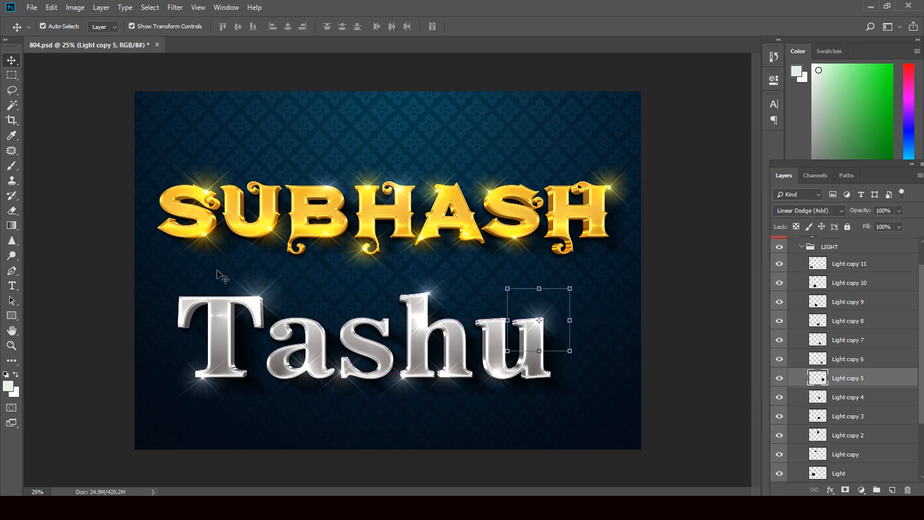
click(69, 102)
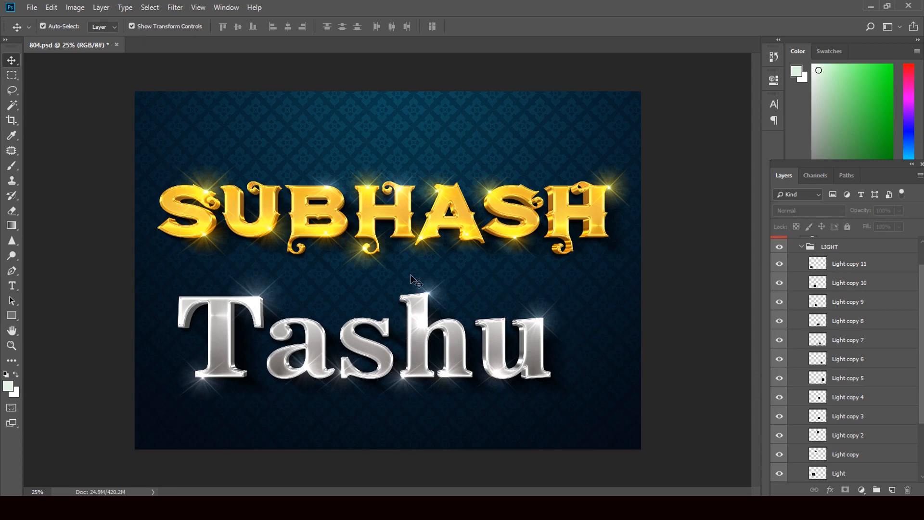
click(802, 248)
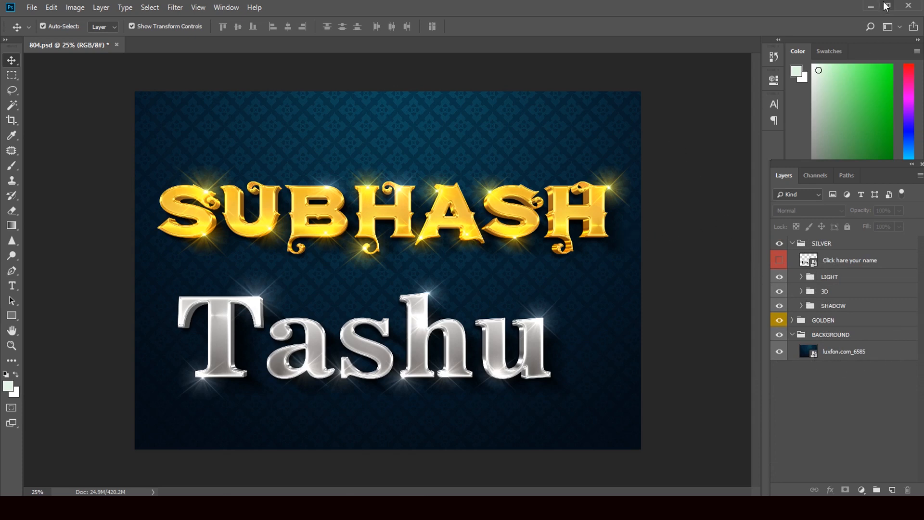
Switch to File Explorer and place the image 5d6227db07285 from the Background folder on Local Disk (E:) into 804.psd
click(32, 8)
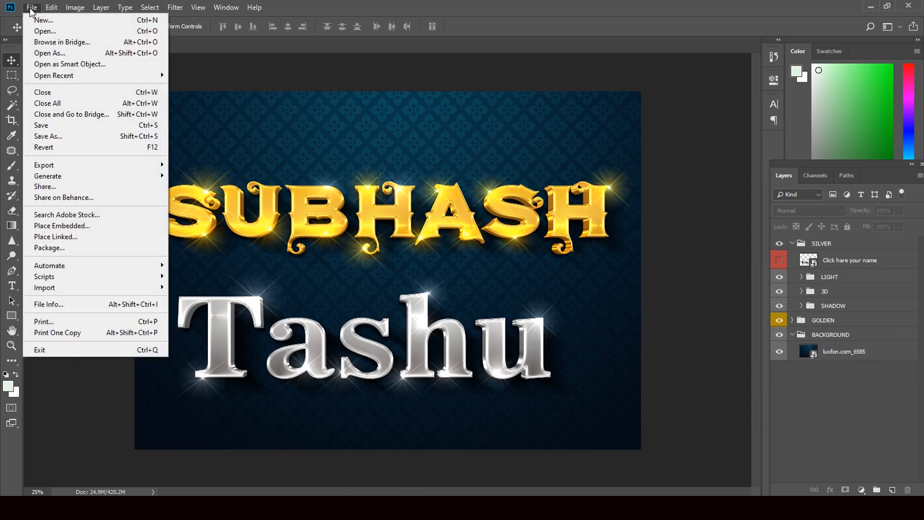
click(505, 101)
click(871, 7)
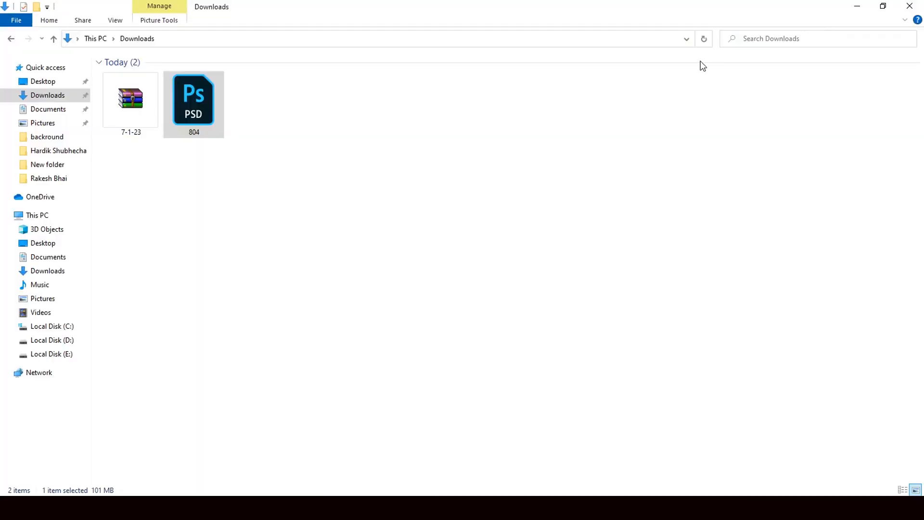
click(56, 357)
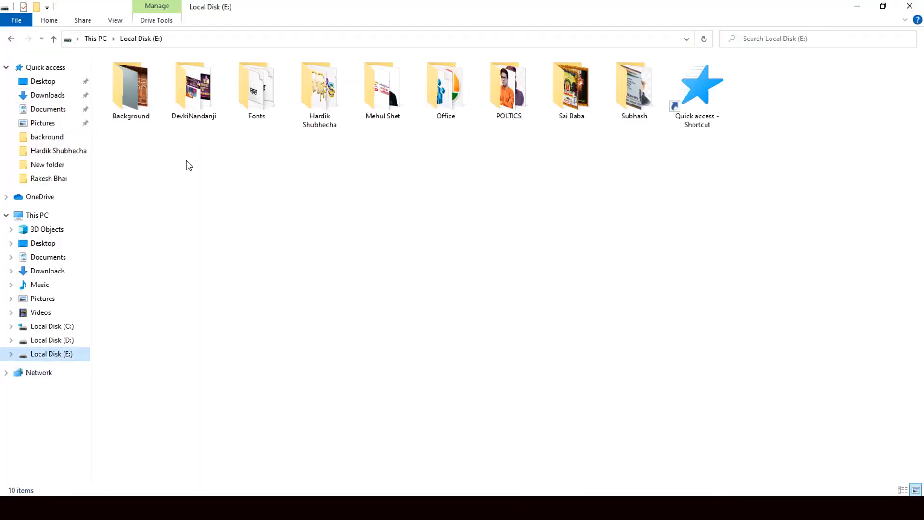
double_click(150, 109)
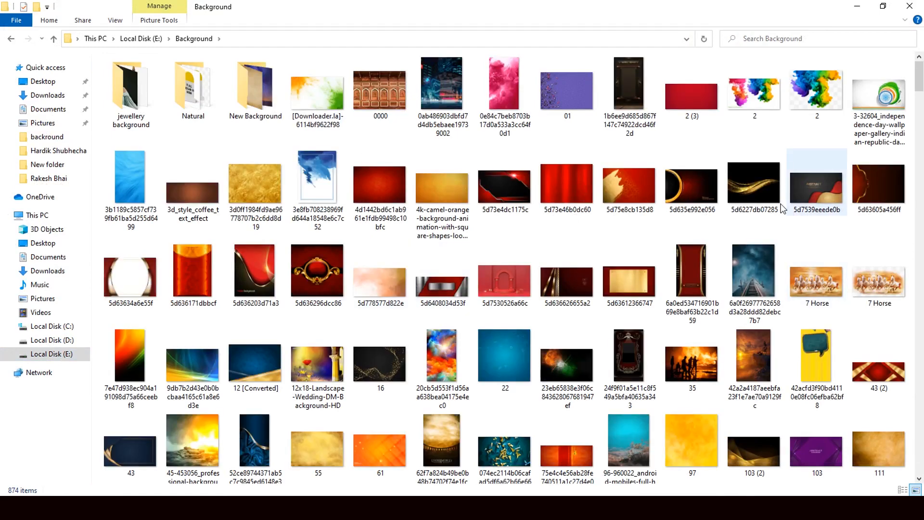
click(766, 192)
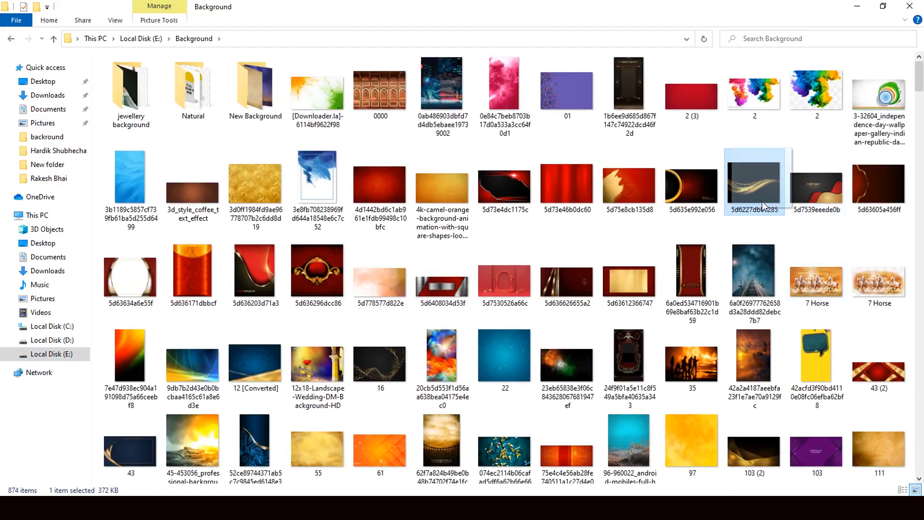
drag(762, 201, 398, 313)
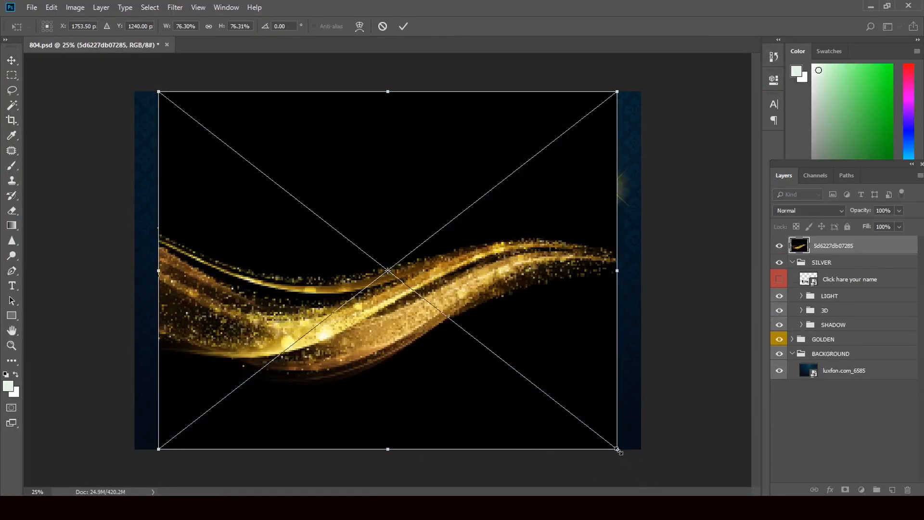
Scale the placed image to 108.65% width and 91.72% height, then move its layer into the BACKGROUND group above luxfon.com_6585
drag(618, 450, 666, 467)
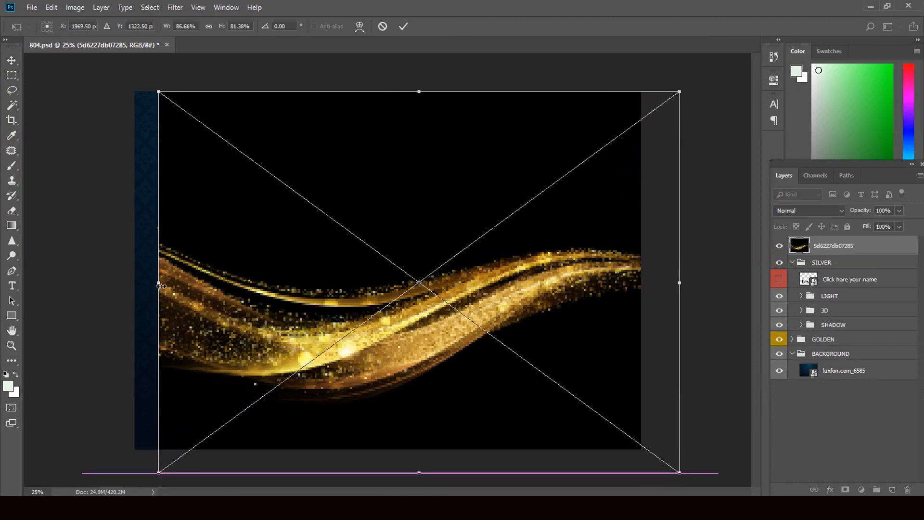
drag(161, 285, 102, 285)
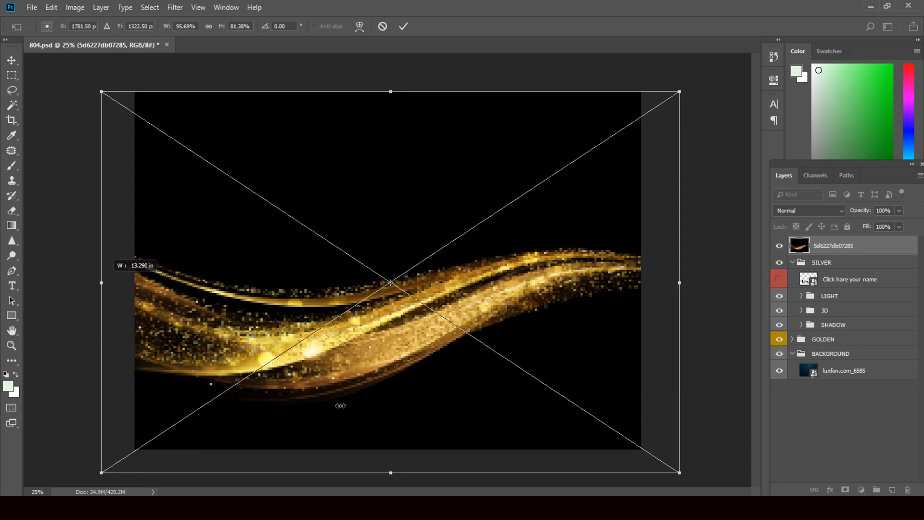
drag(390, 471, 389, 519)
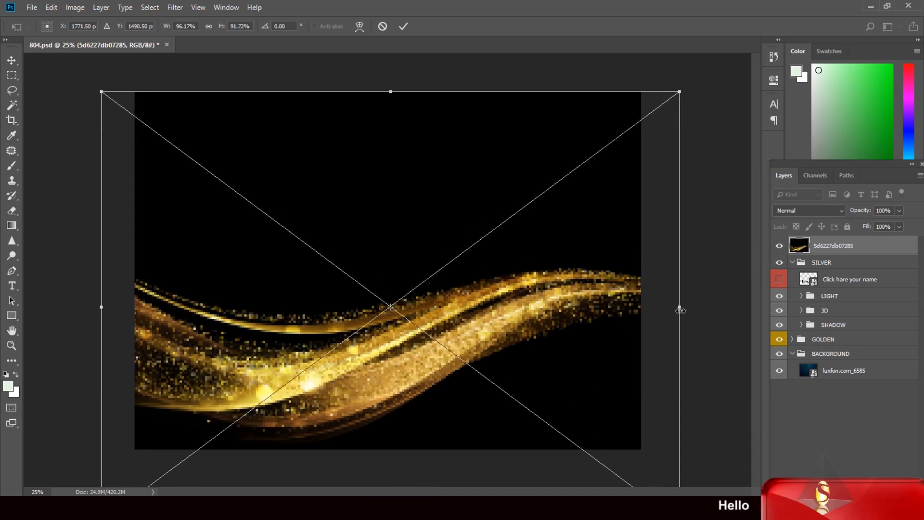
drag(679, 307, 704, 306)
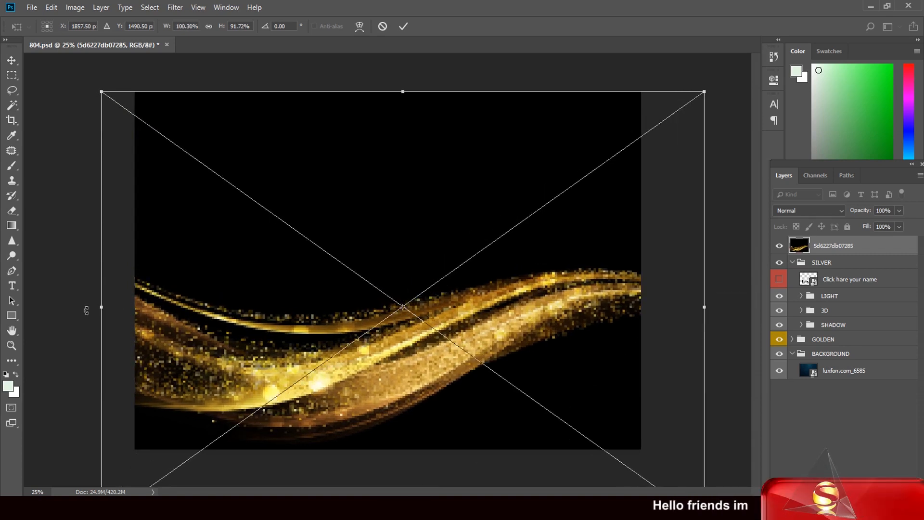
drag(101, 306, 51, 307)
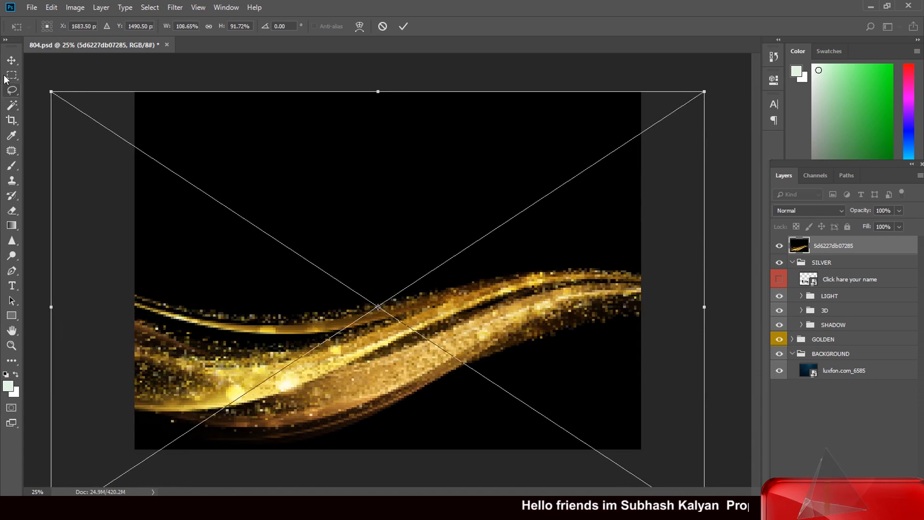
click(11, 60)
click(427, 193)
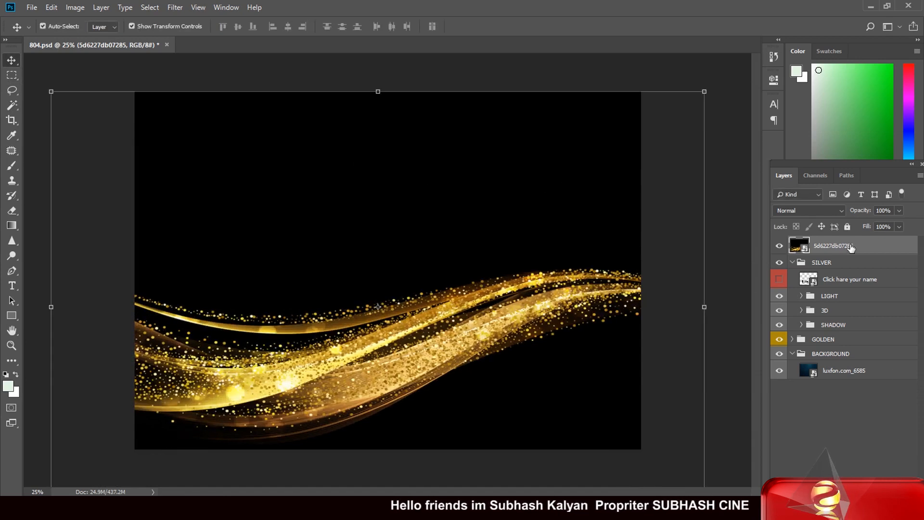
drag(853, 247, 860, 362)
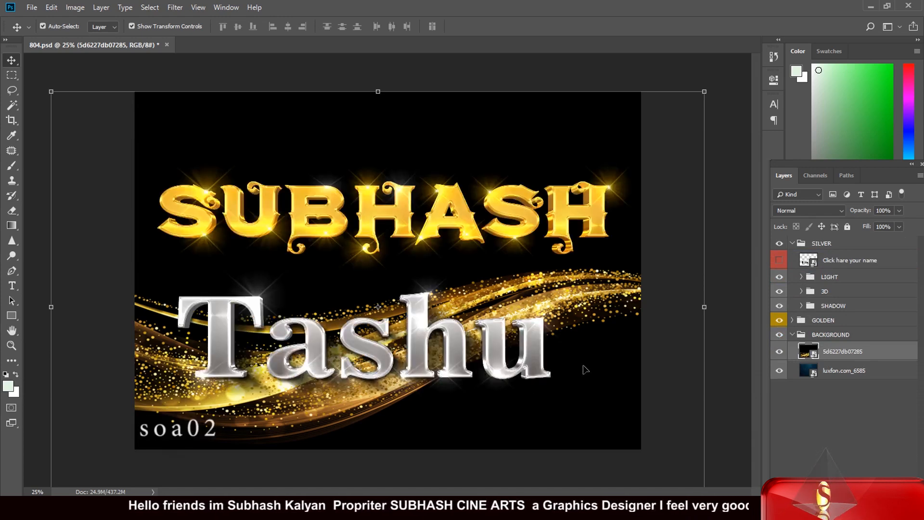
Enlarge the gold wave background image to 165.01% width and 139.48% height and apply the transformation
key(ctrl+minus)
key(ctrl+minus)
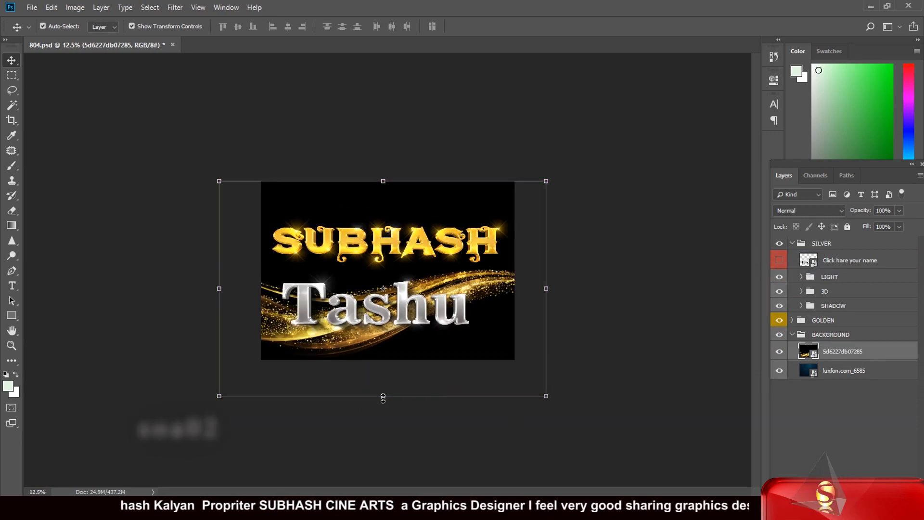
drag(383, 396, 377, 458)
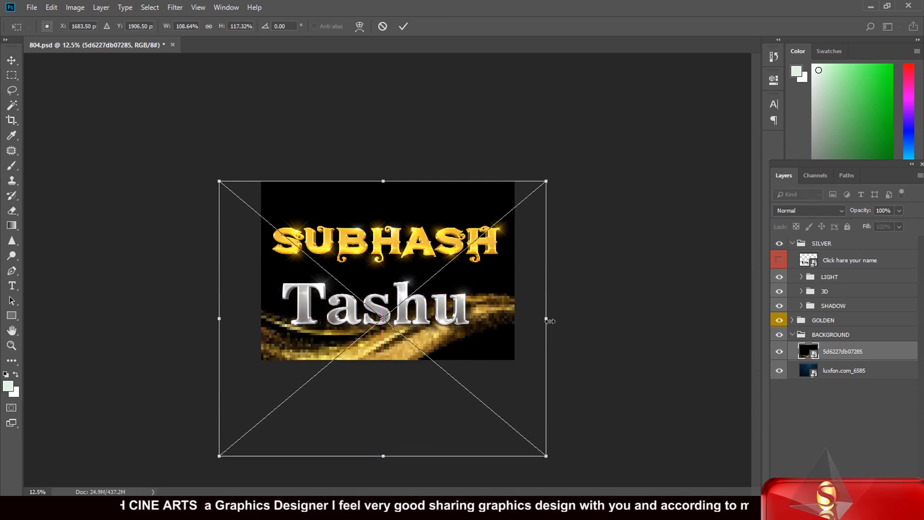
drag(548, 321, 652, 318)
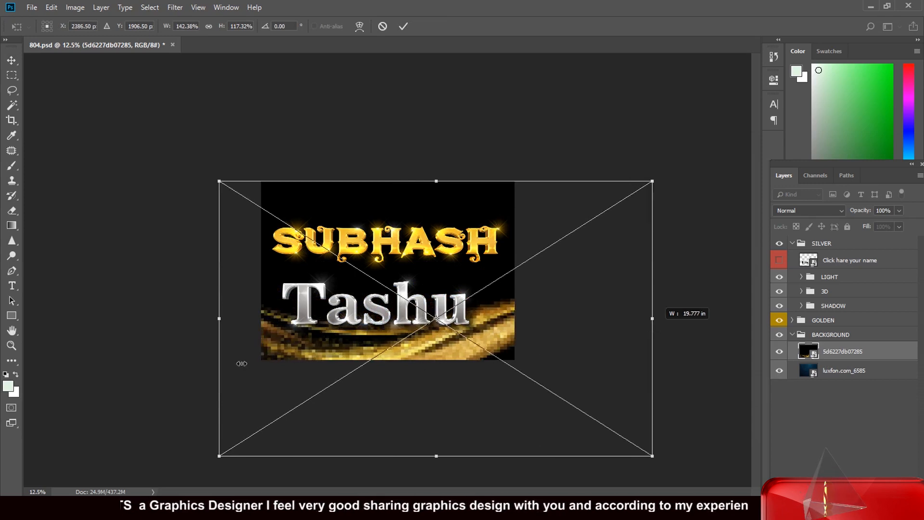
drag(218, 322, 155, 319)
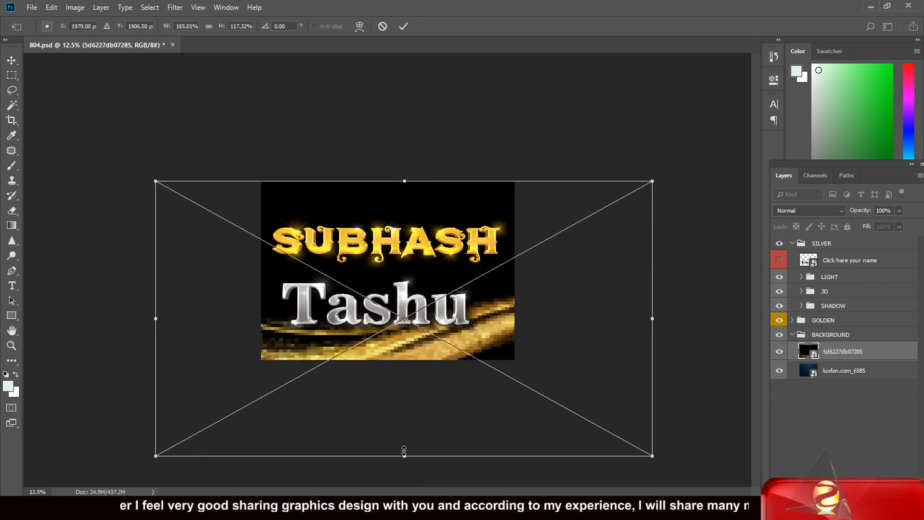
drag(405, 451, 404, 506)
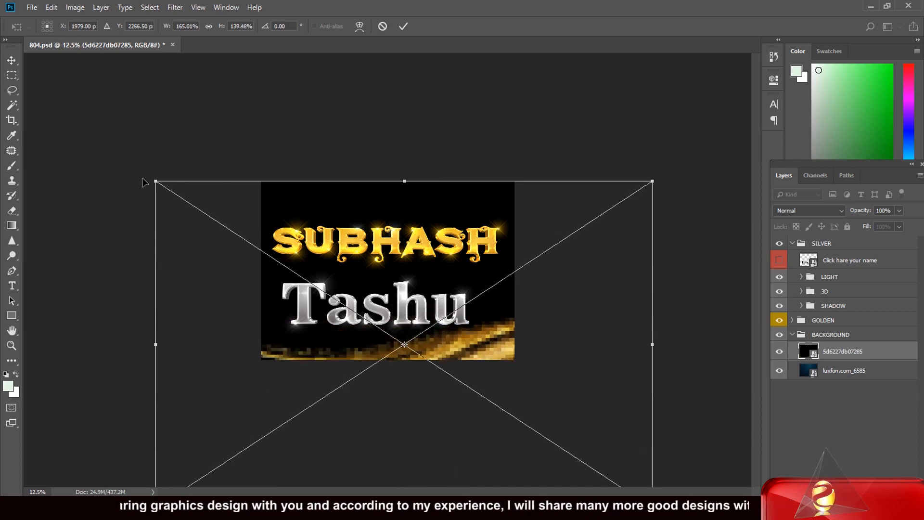
click(12, 61)
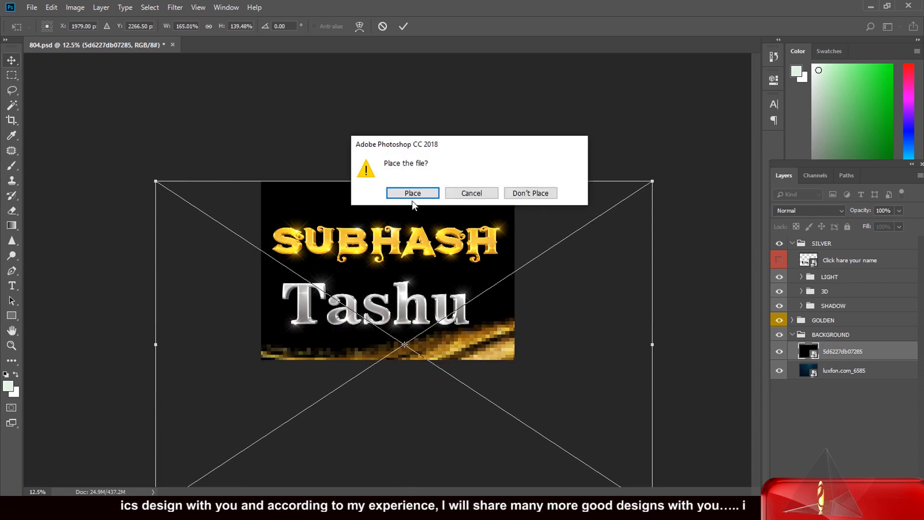
key(Return)
Examine the golden and silver lettering against the new black and gold background
scroll(538, 222, down, 1)
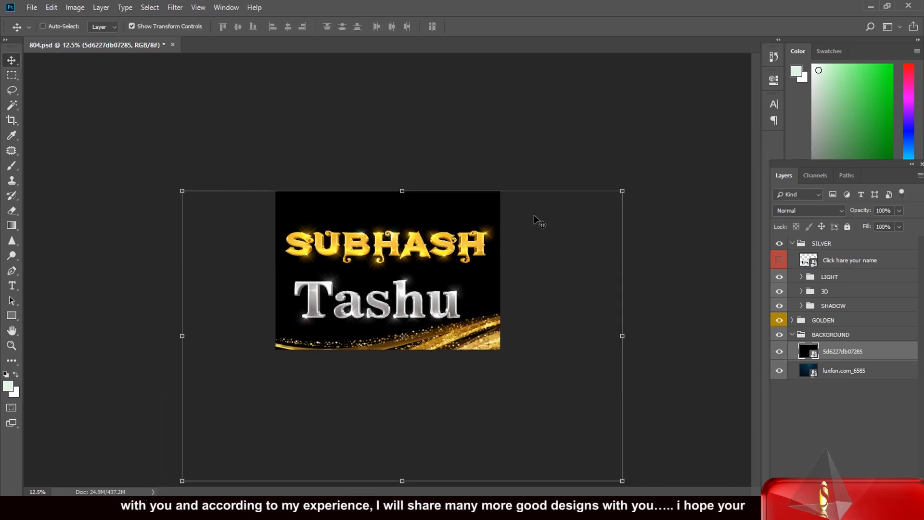
scroll(538, 222, up, 2)
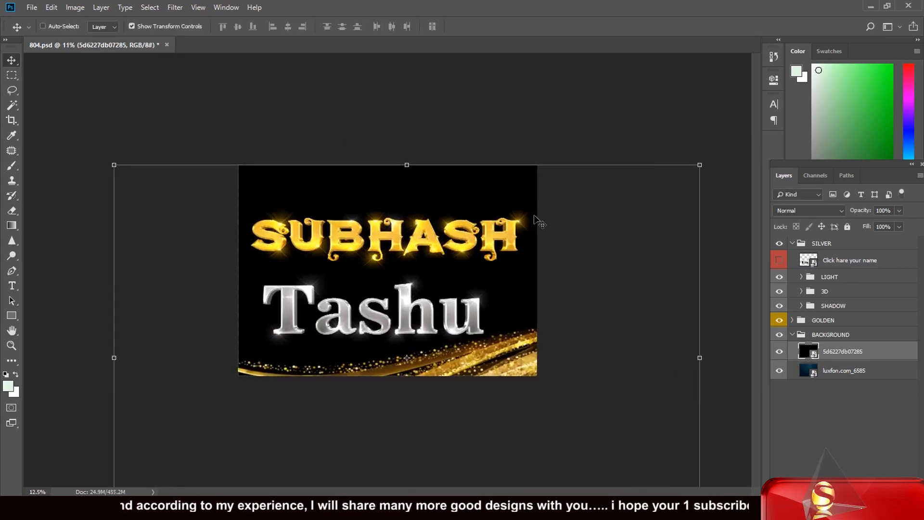
scroll(538, 222, up, 2)
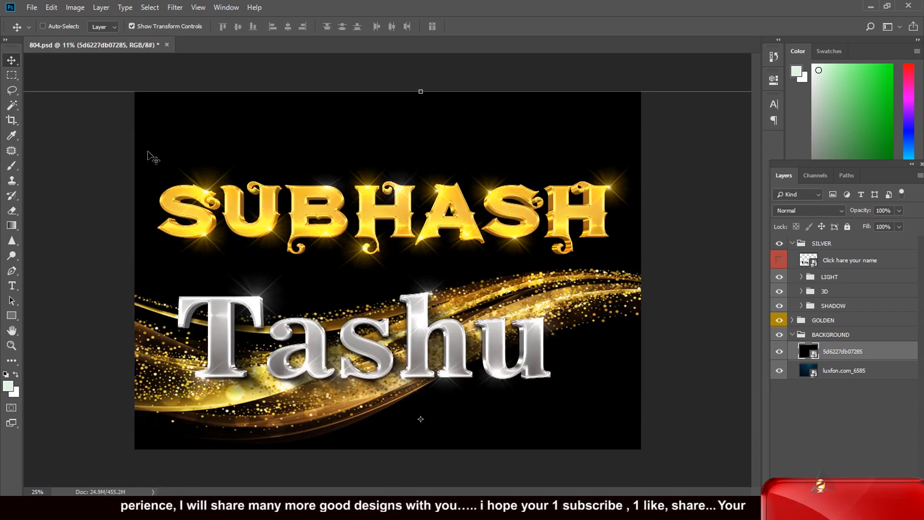
click(43, 26)
key(ctrl+plus)
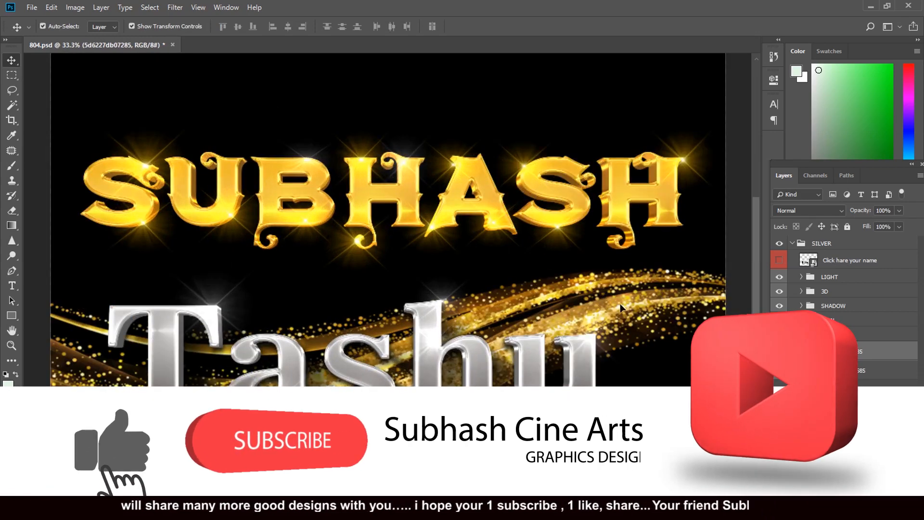
key(ctrl+comma)
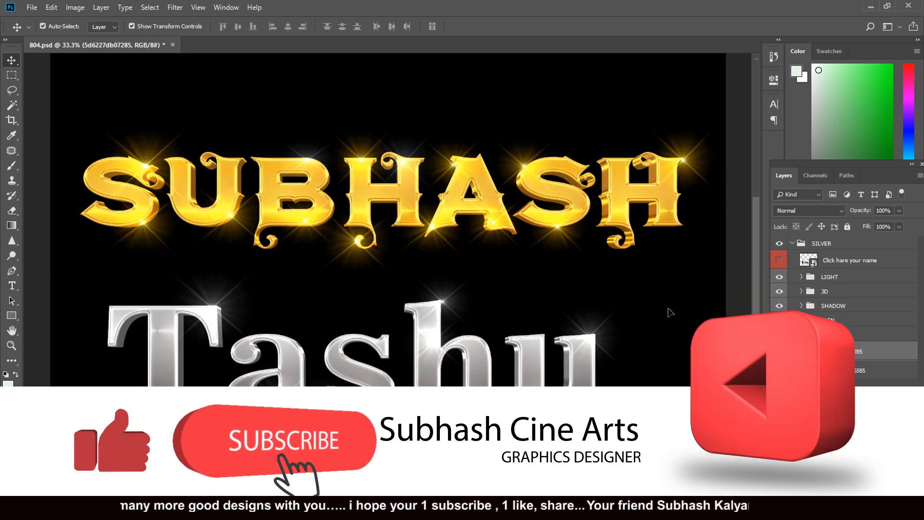